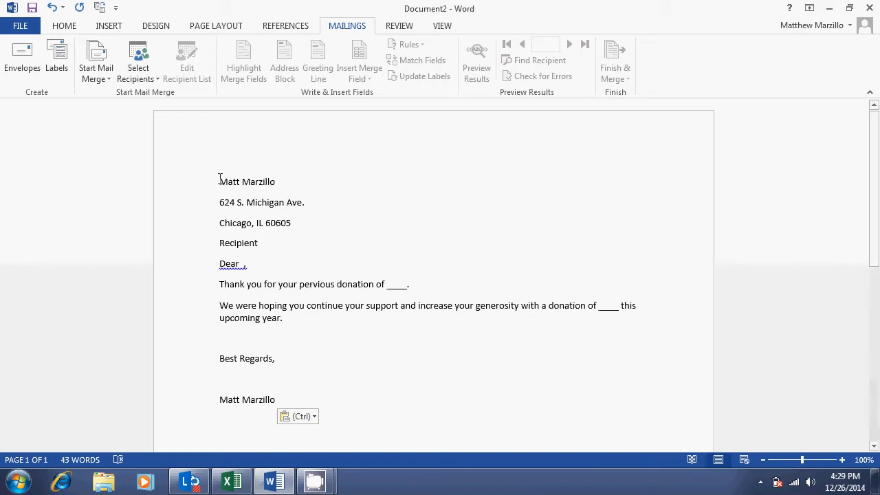
- Review the letter's sender block, recipient line, greeting and the two blanks for the donation amounts
drag(220, 181, 272, 187)
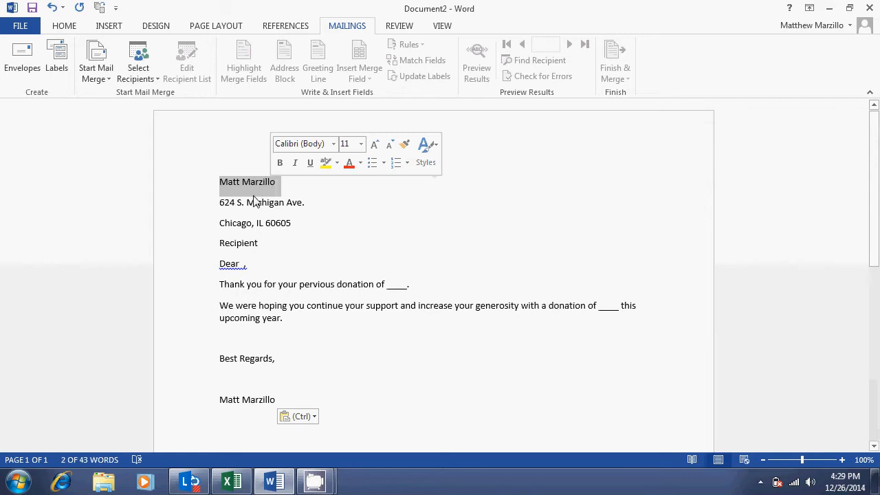
click(231, 223)
drag(264, 245, 220, 241)
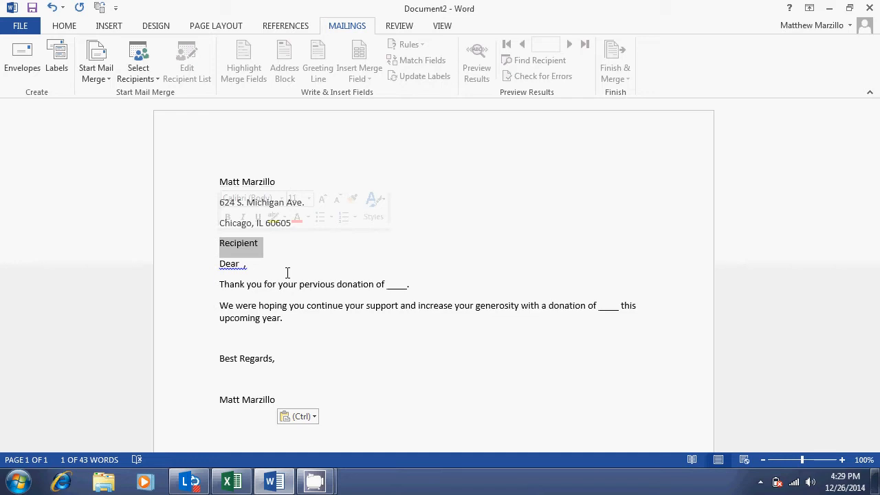
click(243, 262)
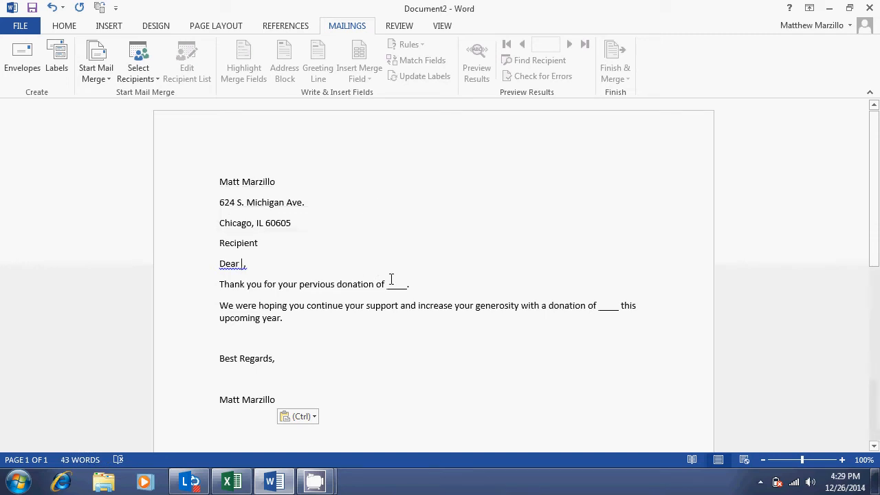
drag(386, 284, 408, 284)
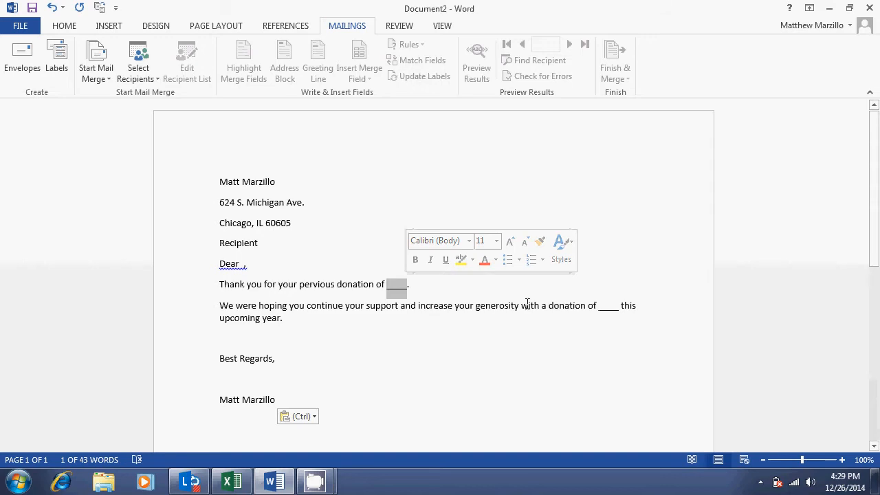
click(603, 309)
mouse_move(603, 309)
mouse_down()
mouse_move(590, 308)
mouse_move(614, 311)
mouse_up()
click(611, 307)
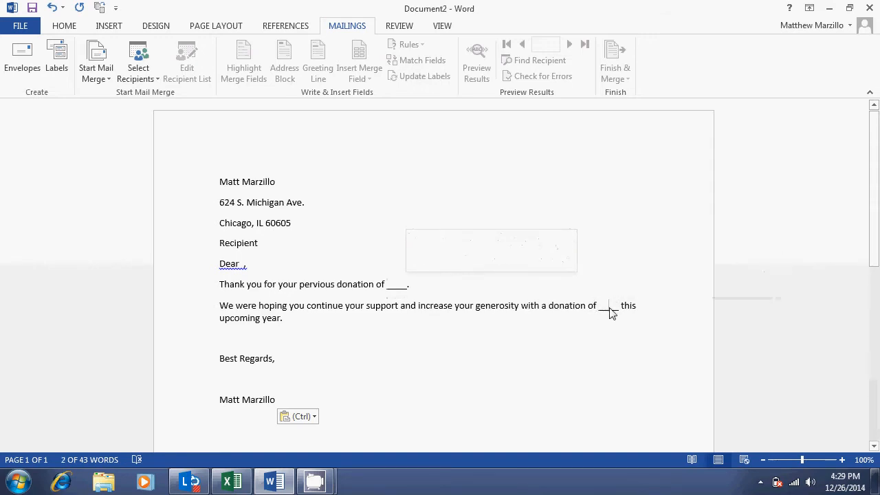
drag(615, 308, 599, 309)
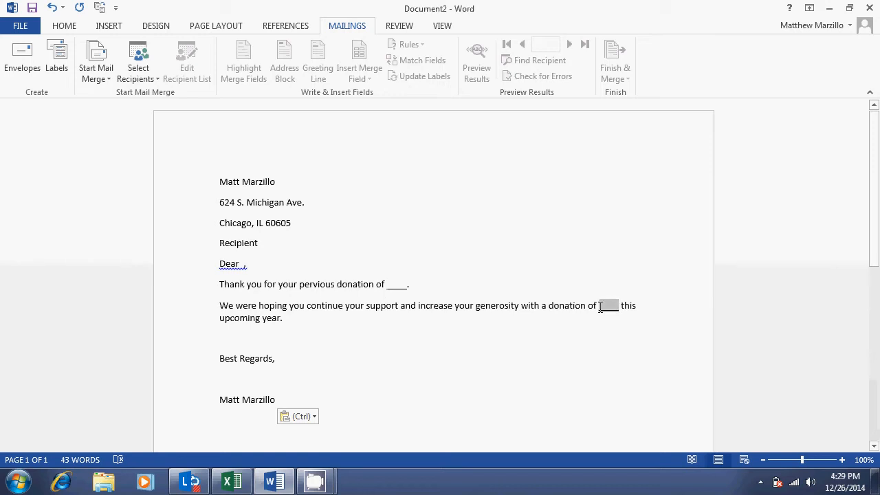
click(599, 307)
- Switch to the Mail Merge List workbook in Excel and review its column headers from Last Name through Hoped Donation
click(236, 481)
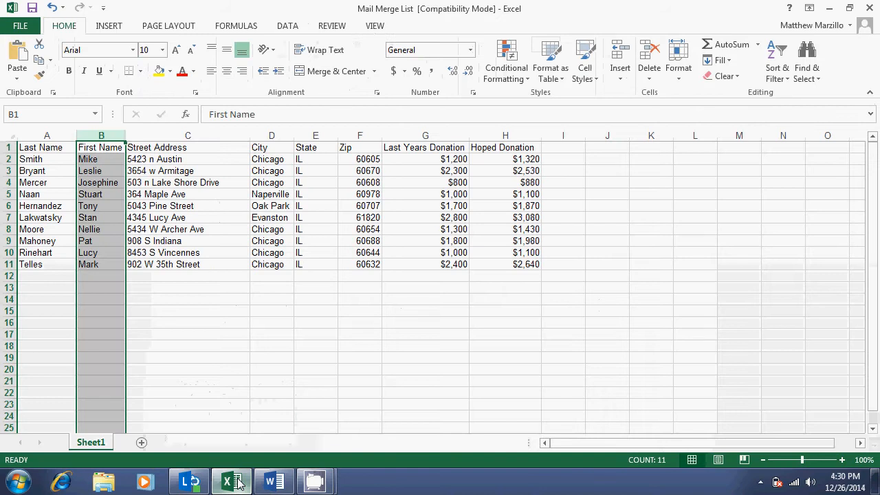
click(224, 338)
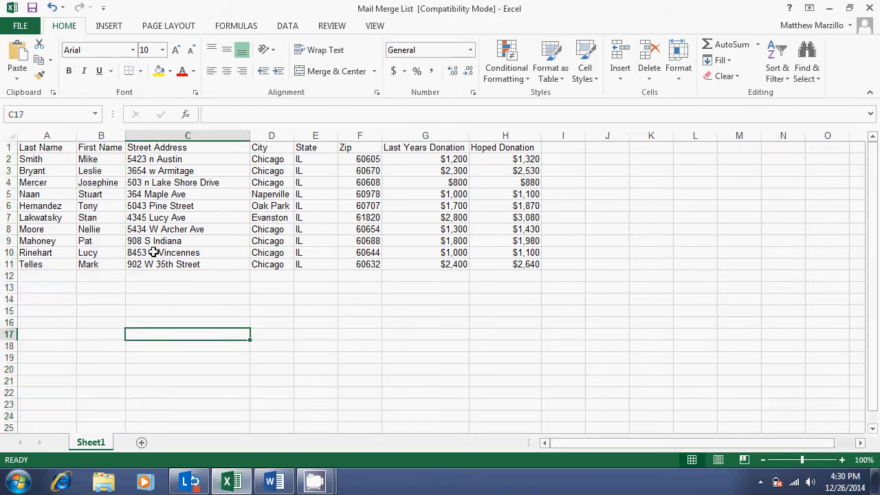
click(38, 150)
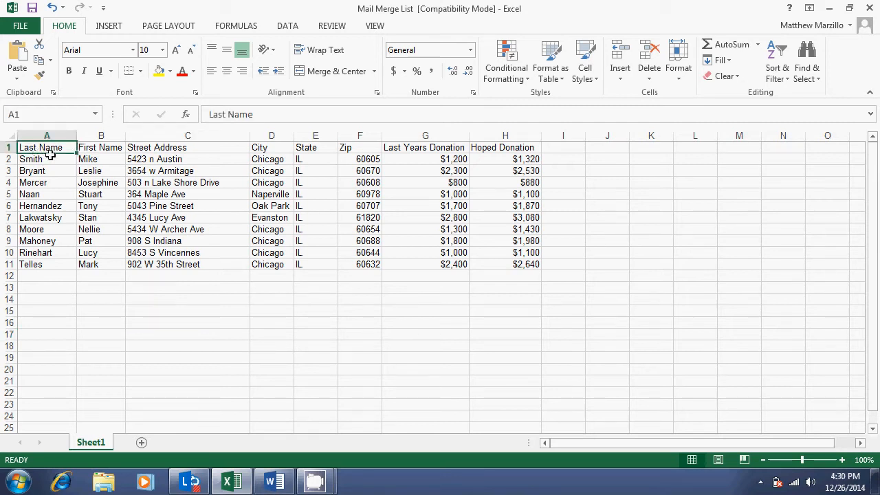
click(48, 158)
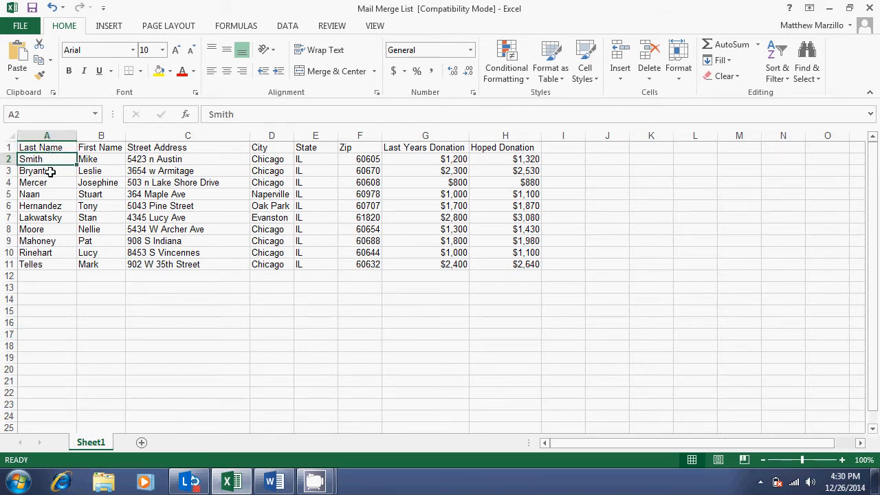
click(40, 171)
click(48, 157)
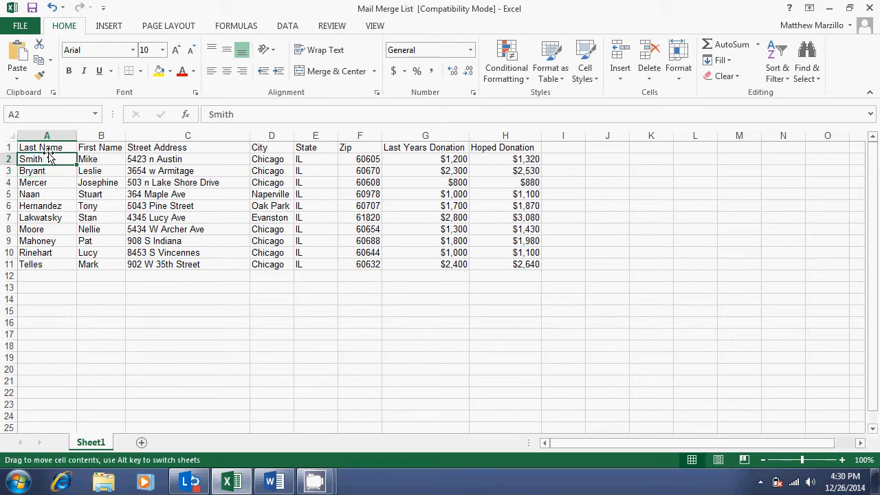
key(Up)
key(Right)
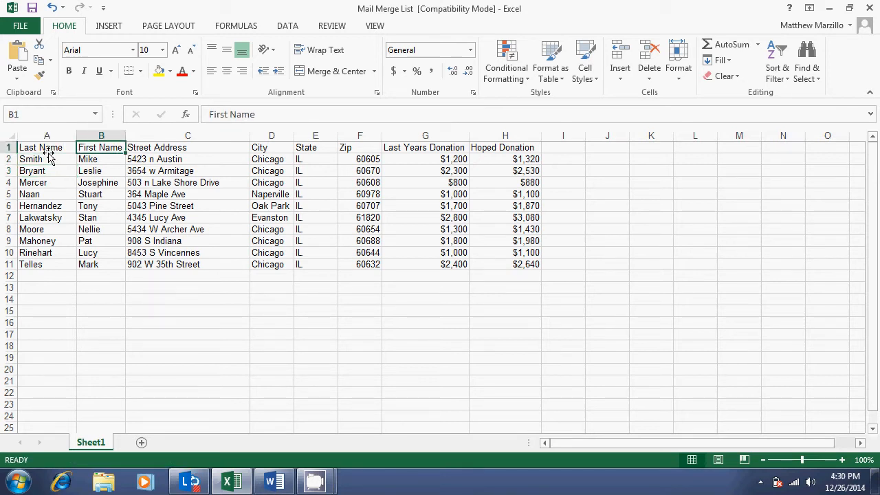
key(Right)
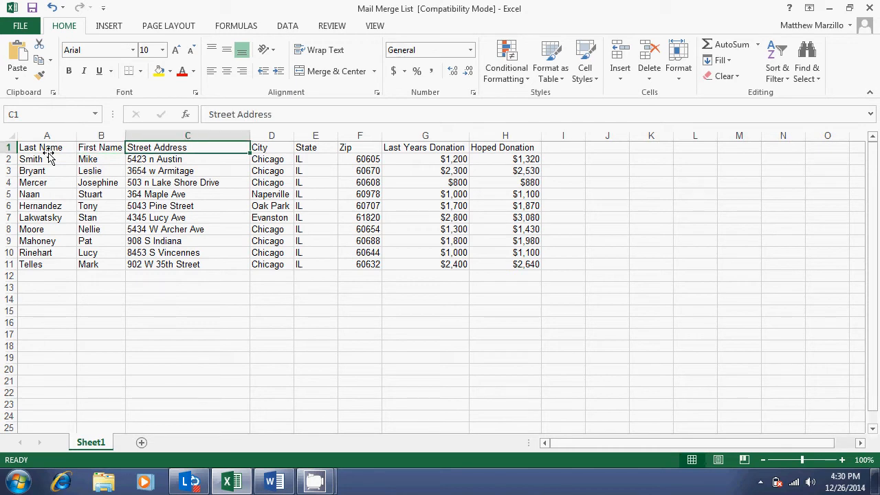
key(Right)
key(Right)
key(Right)
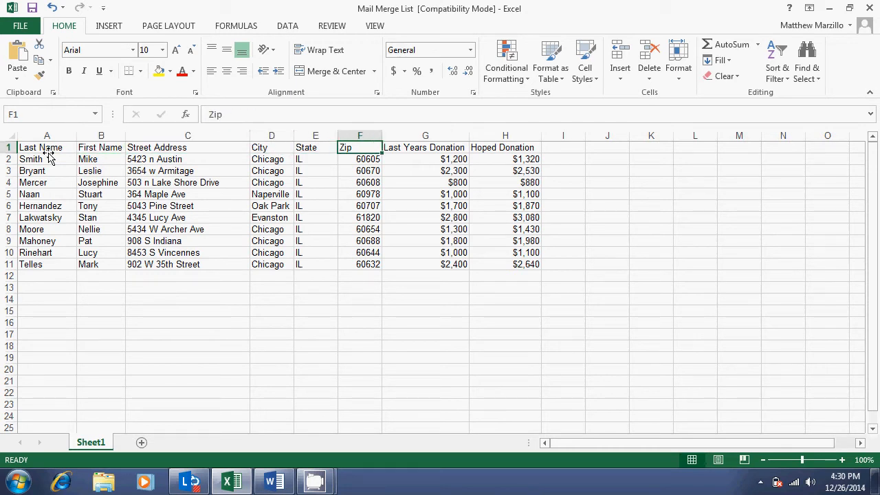
key(Right)
key(Right)
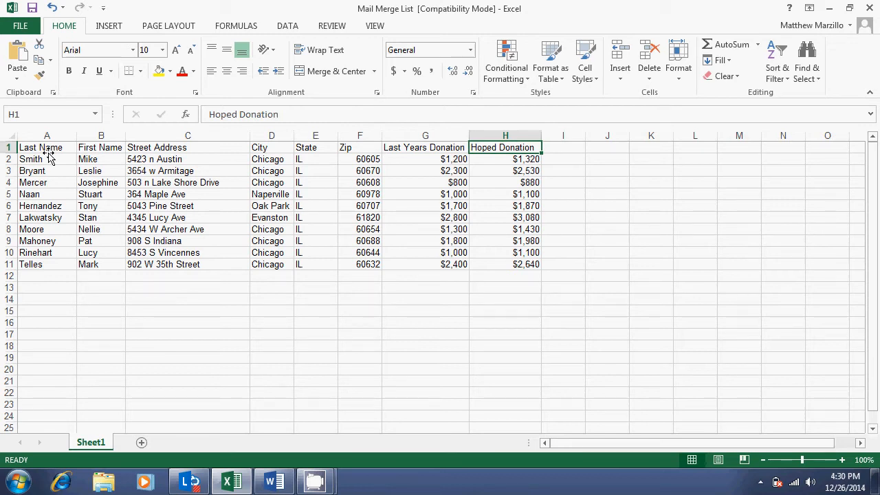
- Compare the Last Years Donation and Hoped Donation amounts down the donor rows, ending back in the header row
key(Down)
key(Down)
key(Left)
key(Up)
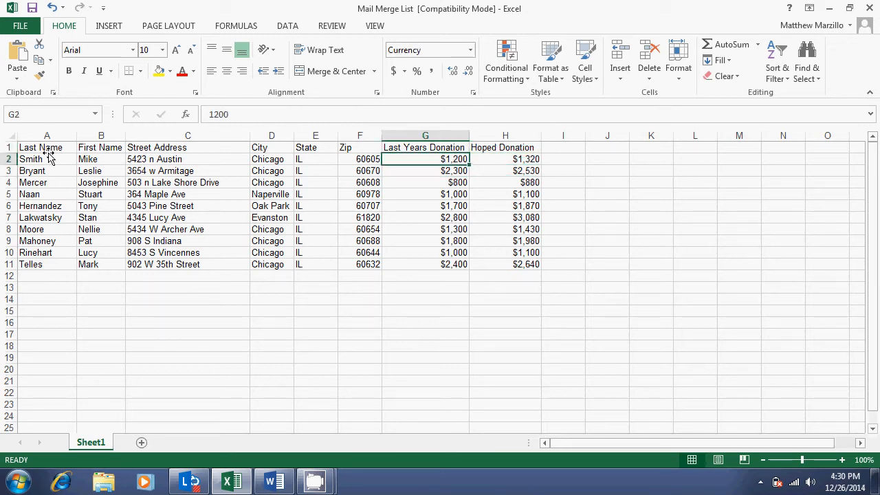
key(Right)
key(Left)
key(Right)
key(Down)
key(Down)
key(Down)
key(Down)
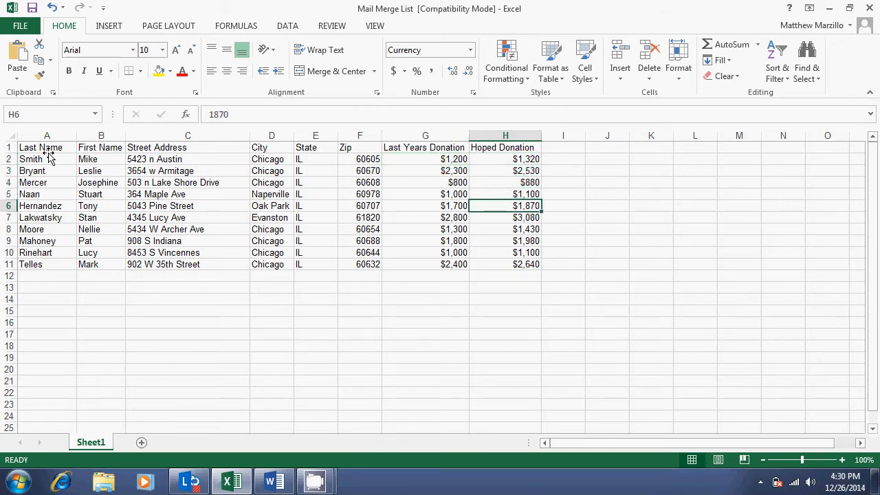
key(Left)
key(Left)
key(Left)
key(Left)
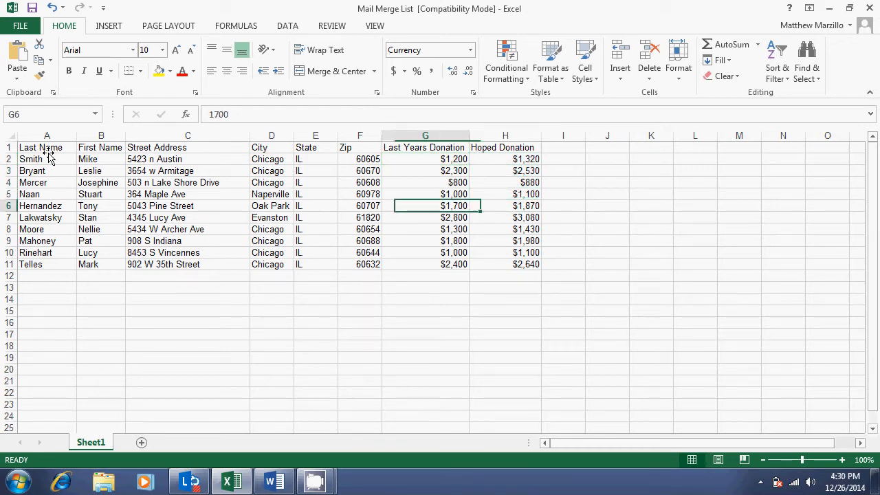
key(Up)
key(Up)
key(Up)
key(Up)
key(Up)
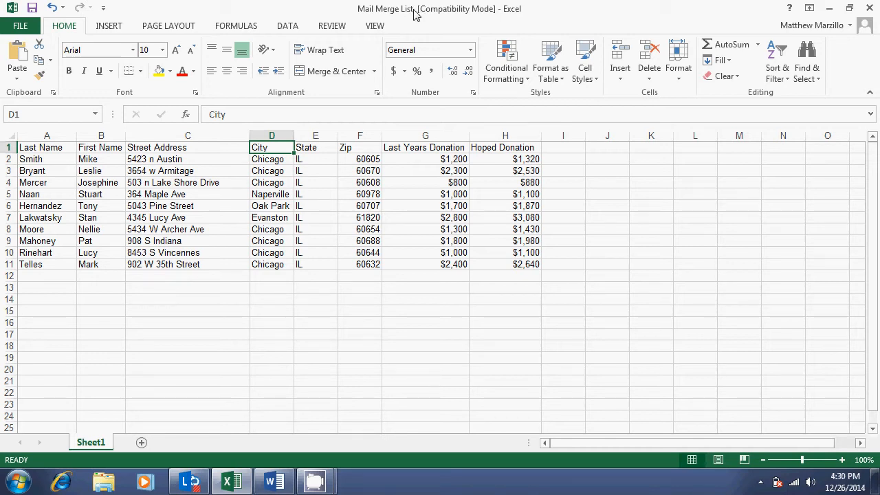
- Check the header row again from State across to Hoped Donation and the empty column beside it
click(310, 185)
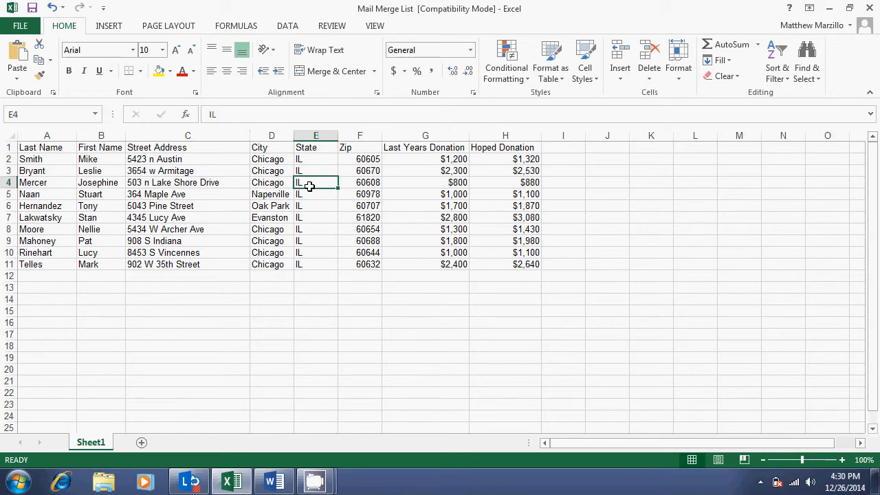
click(312, 149)
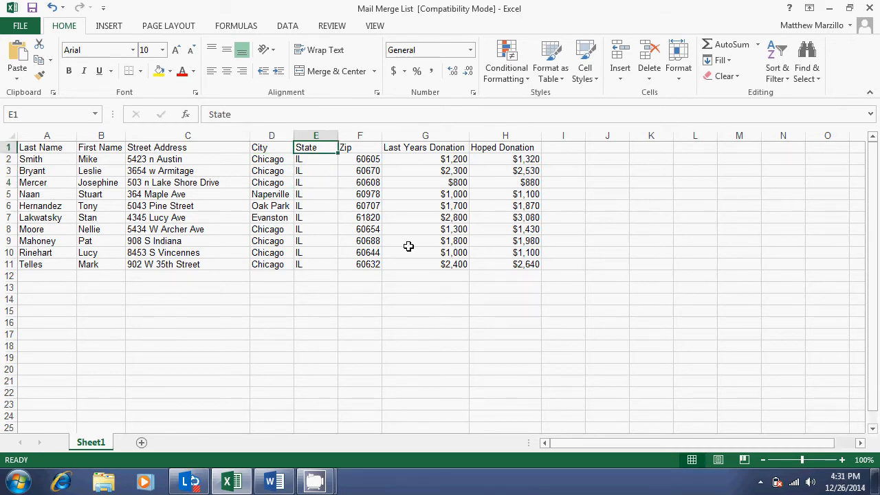
key(Right)
key(Right)
key(Right)
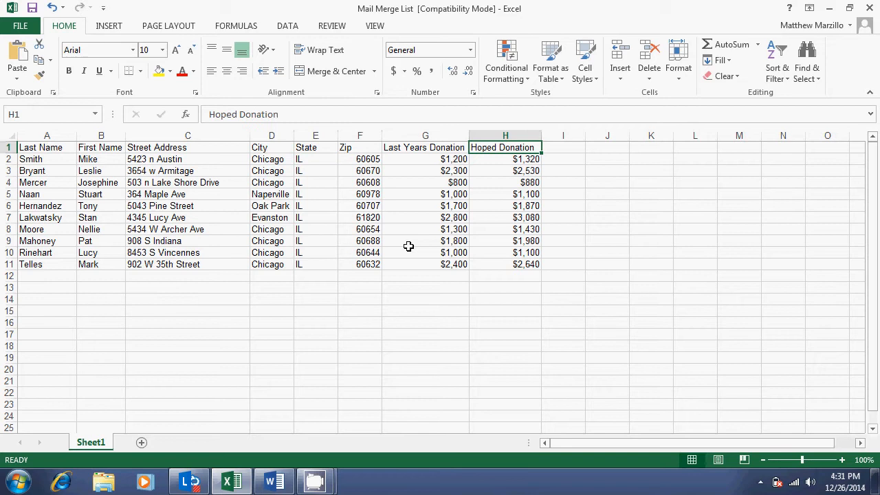
key(Right)
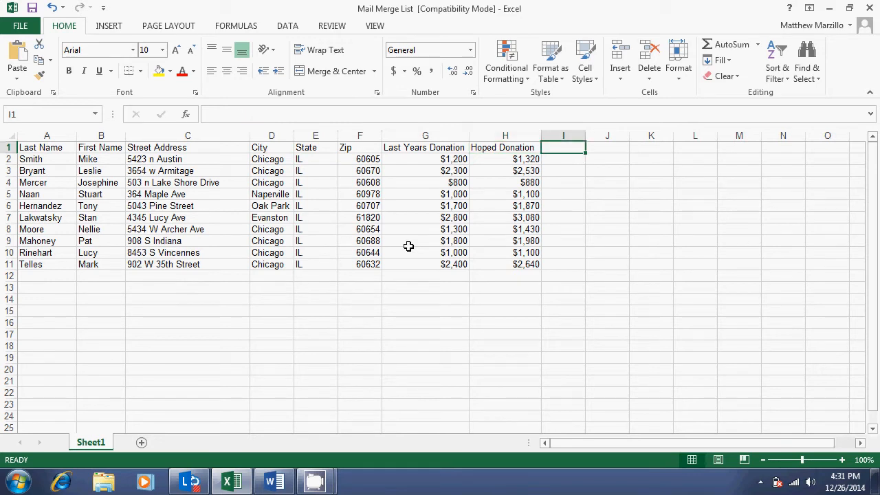
key(Left)
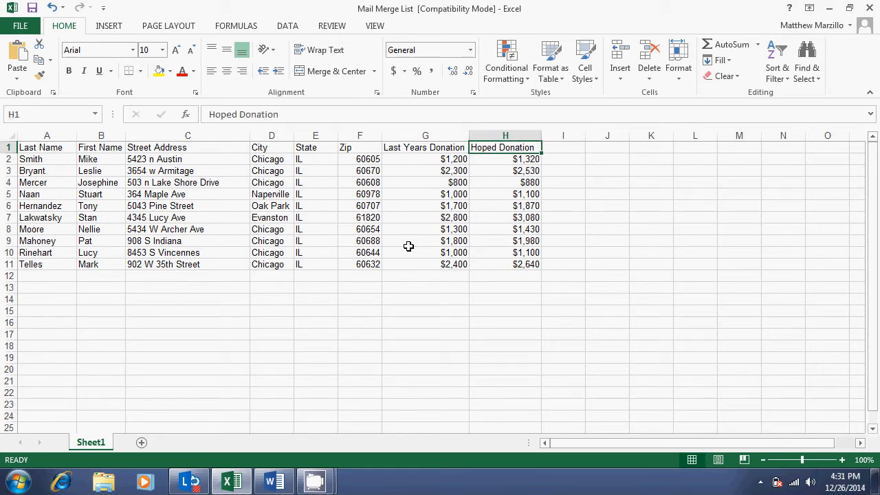
key(Left)
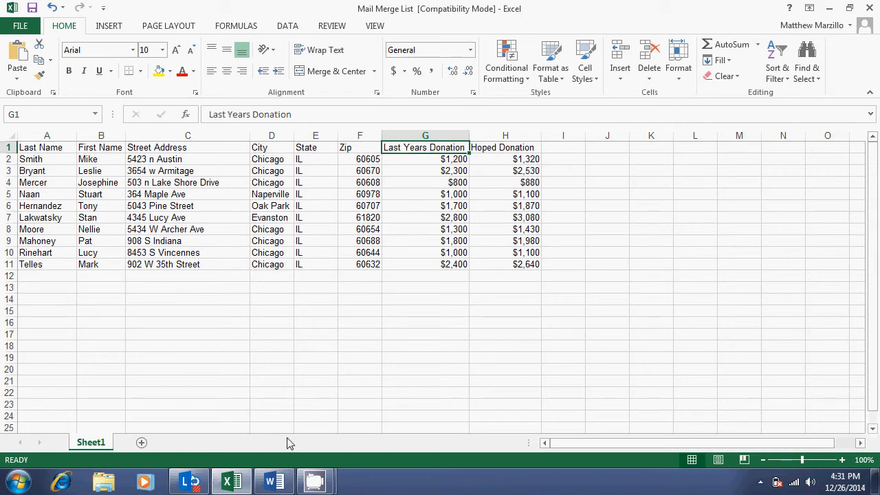
- Switch back to the Word letter and run the step-by-step mail merge wizard for letters, using the current document, up to recipient selection
click(273, 481)
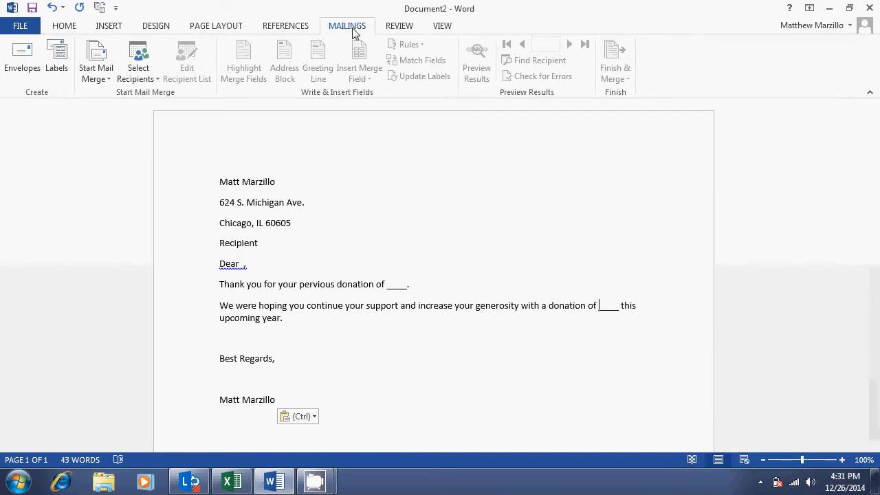
click(93, 71)
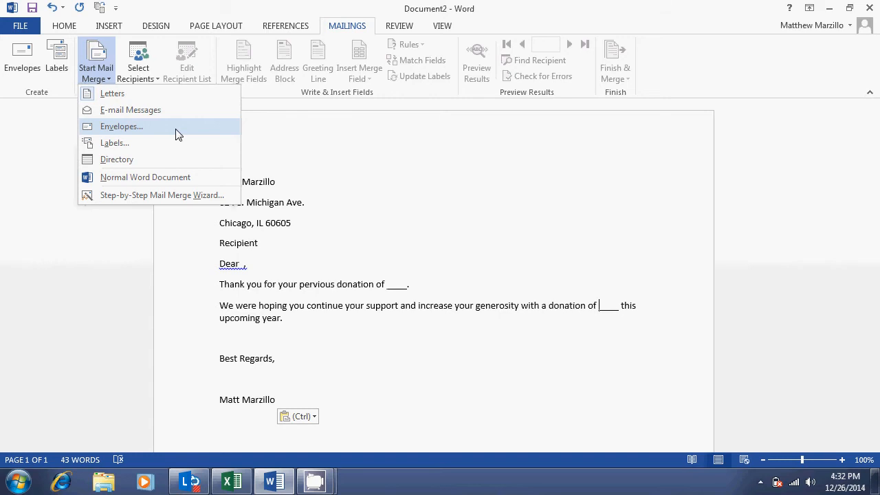
click(215, 193)
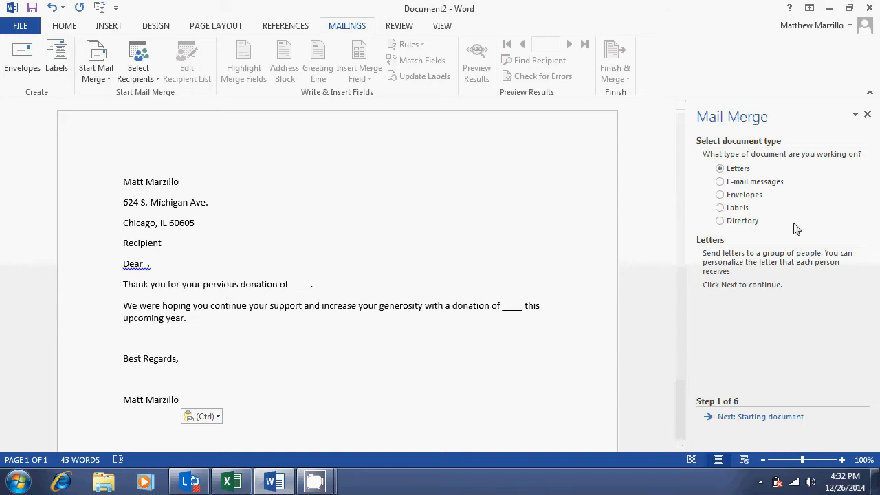
click(797, 417)
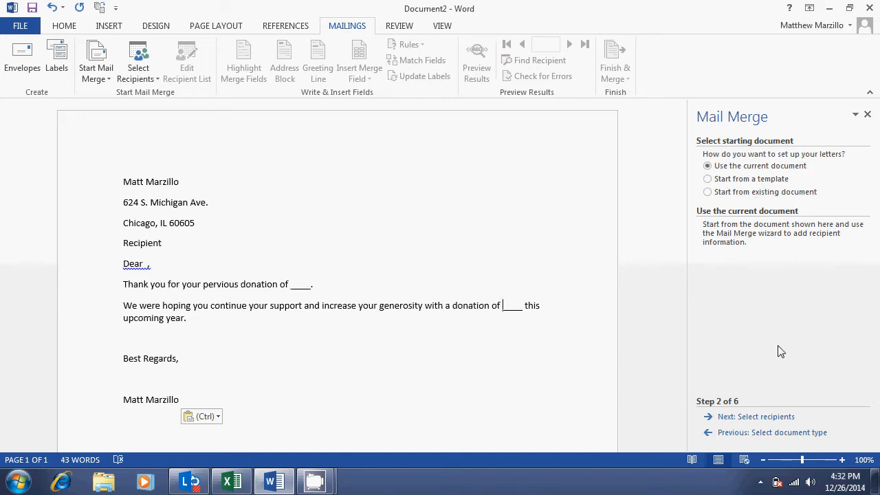
click(756, 418)
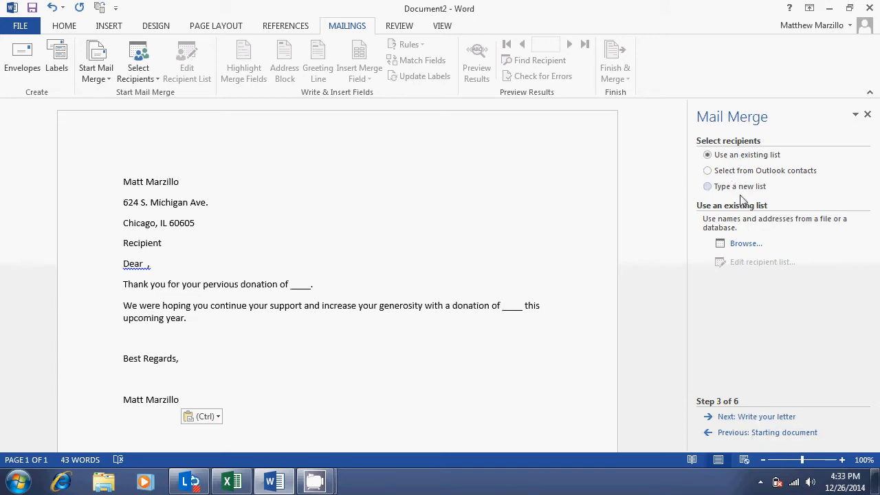
- Load Sheet1$ of the Mail Merge List workbook from the desktop's Columbia - IM folder as the recipient list, with first row as column headers
click(739, 245)
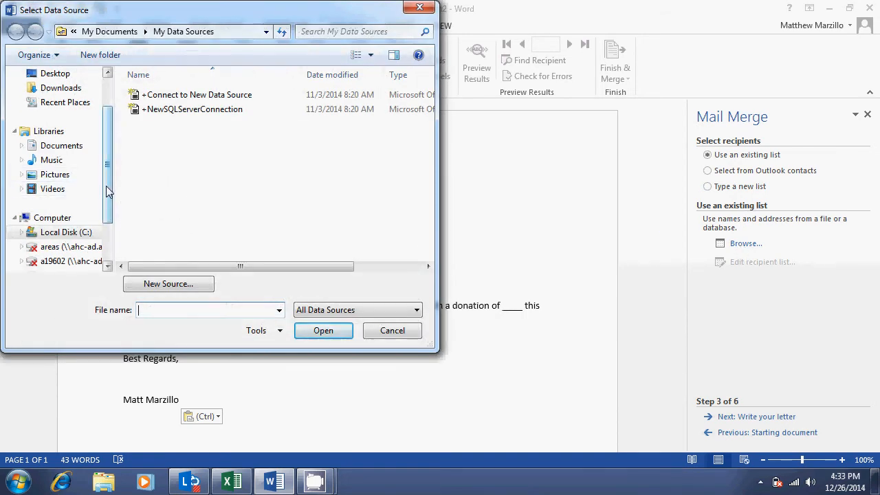
drag(107, 194, 106, 165)
click(55, 123)
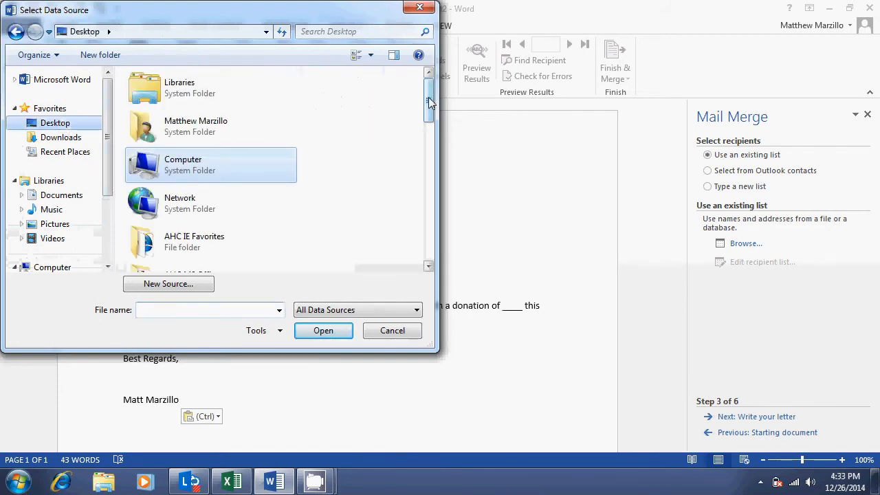
drag(426, 102, 431, 128)
double_click(205, 172)
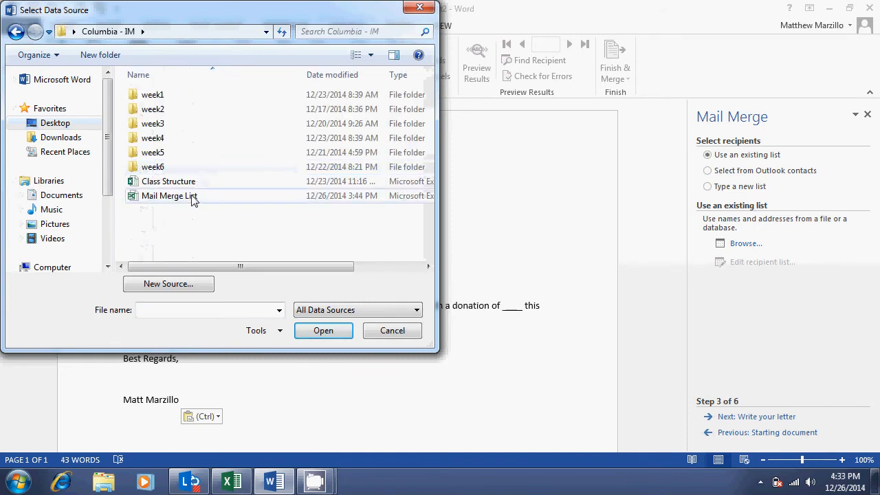
click(191, 198)
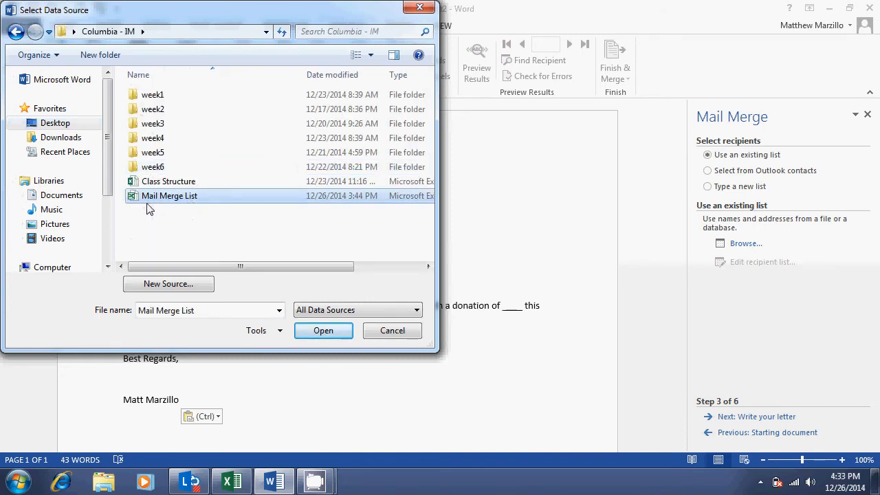
click(323, 331)
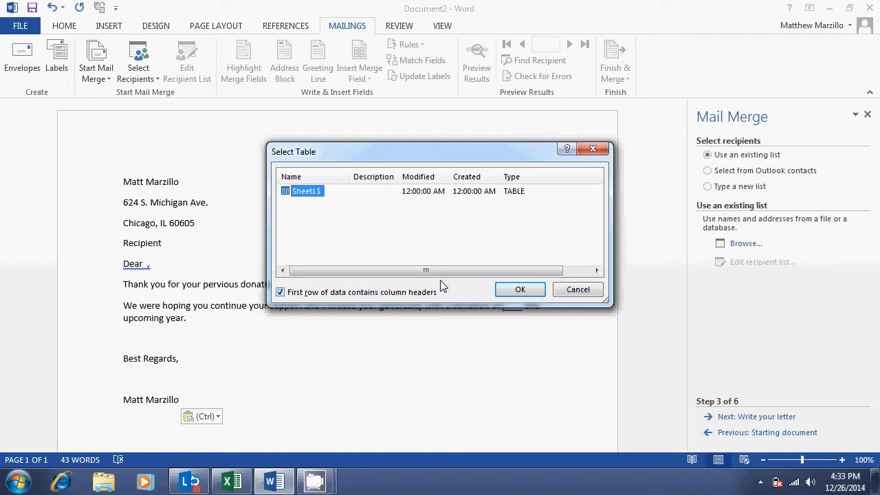
click(525, 289)
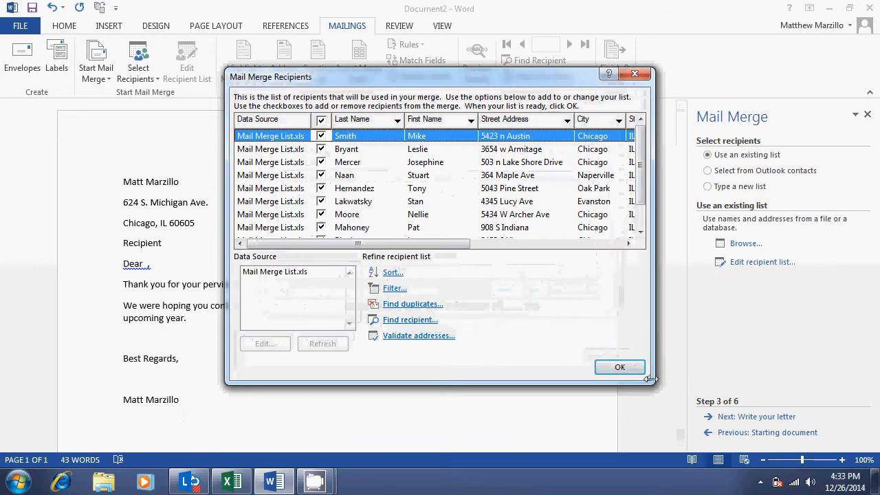
- Widen the recipients window to review the donor columns, accept the list with every recipient included, and advance to writing the letter
drag(651, 378, 830, 380)
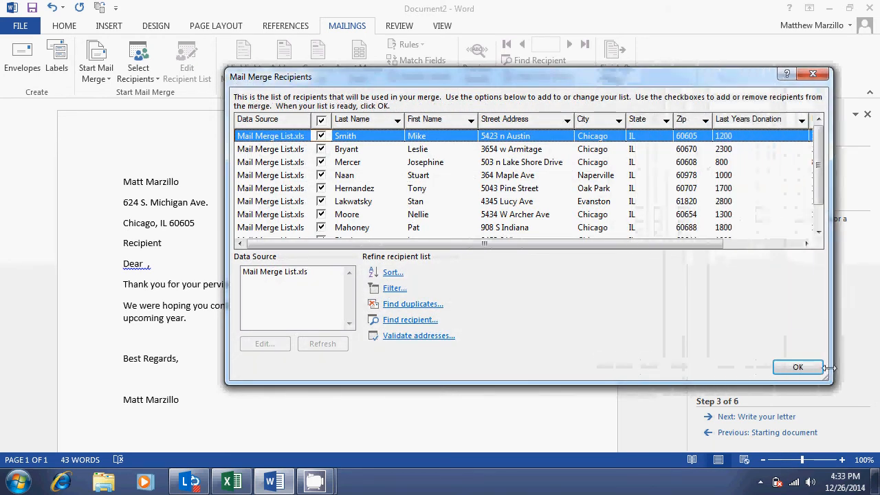
drag(659, 245, 637, 247)
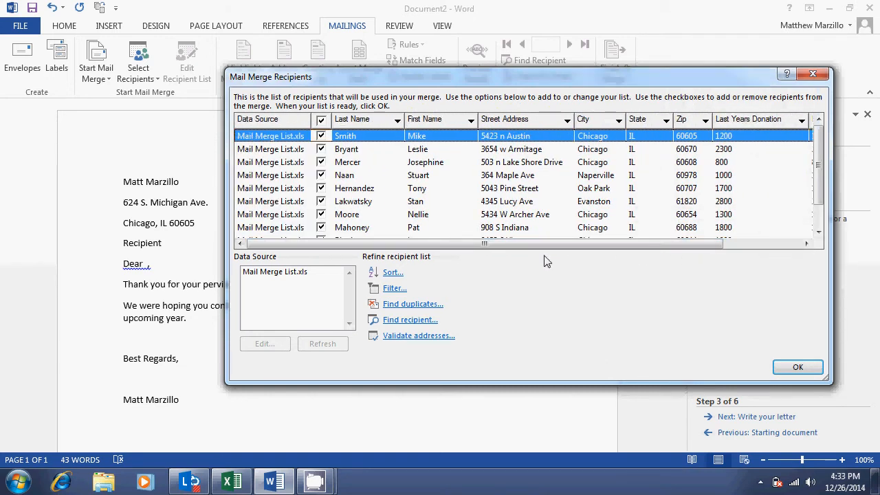
mouse_move(828, 156)
mouse_down()
mouse_move(825, 179)
mouse_move(819, 144)
mouse_up()
drag(674, 243, 606, 248)
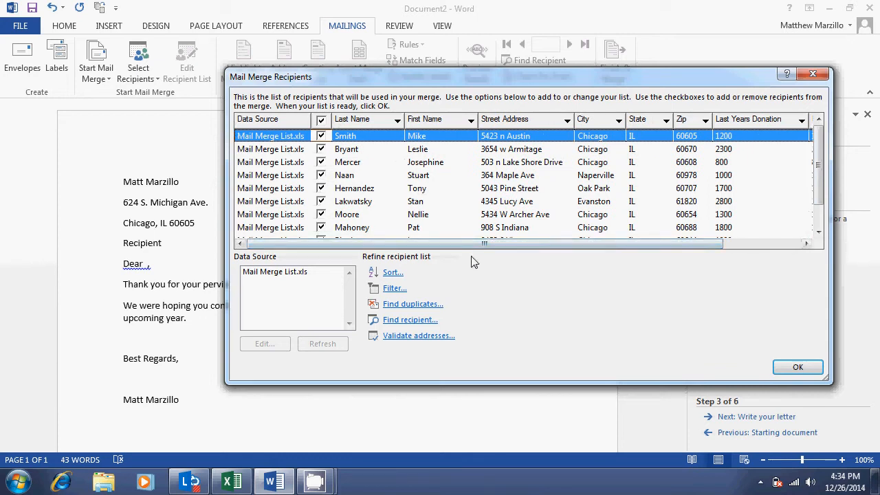
click(321, 188)
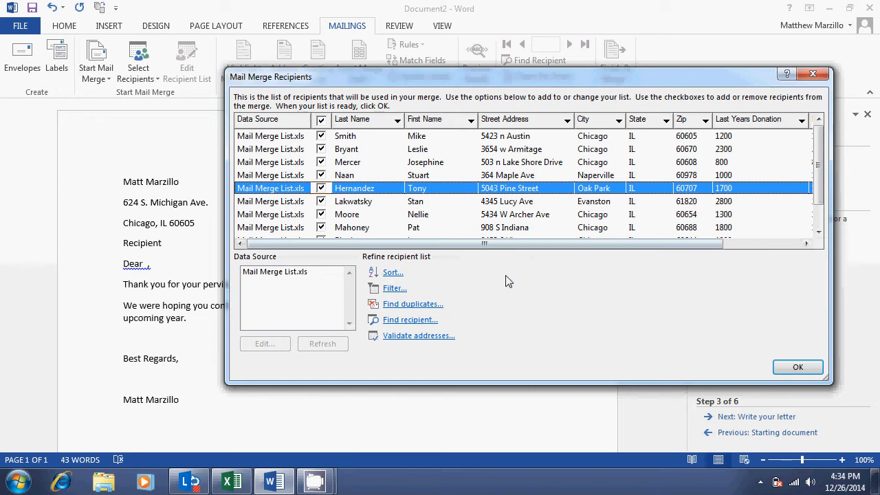
click(797, 368)
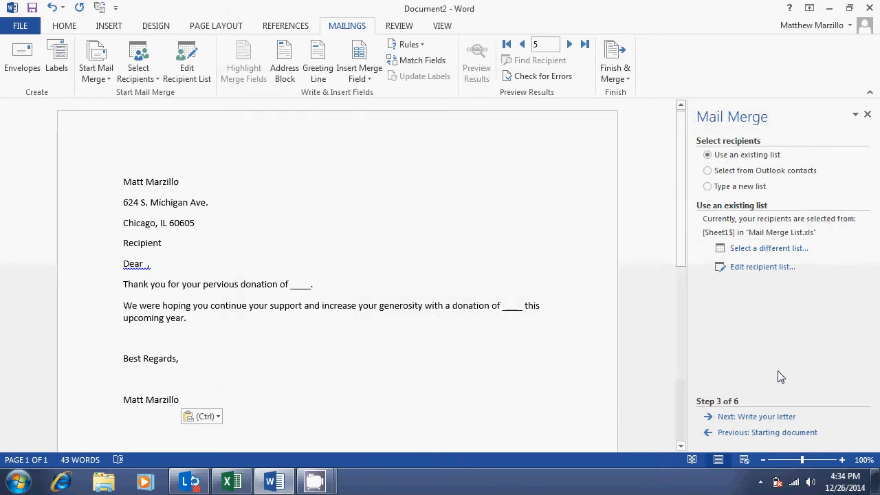
click(790, 417)
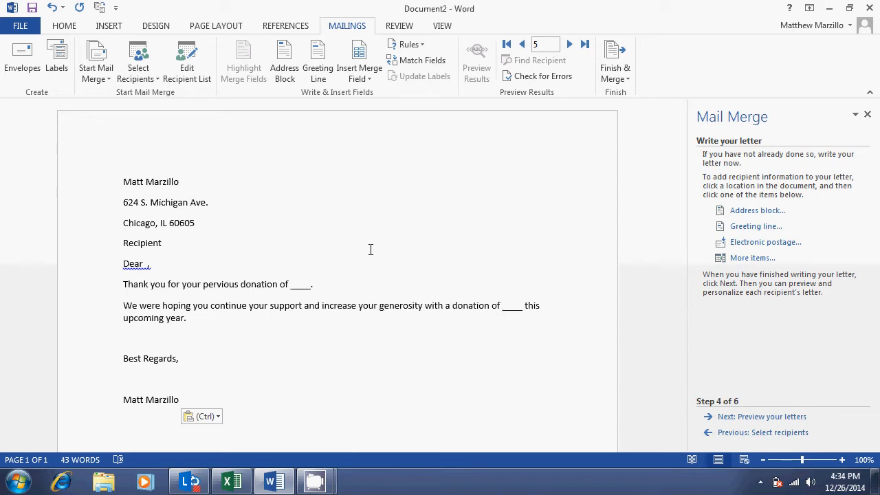
- Clear the "Recipient" placeholder above the greeting and open the address block settings for that empty line
click(171, 245)
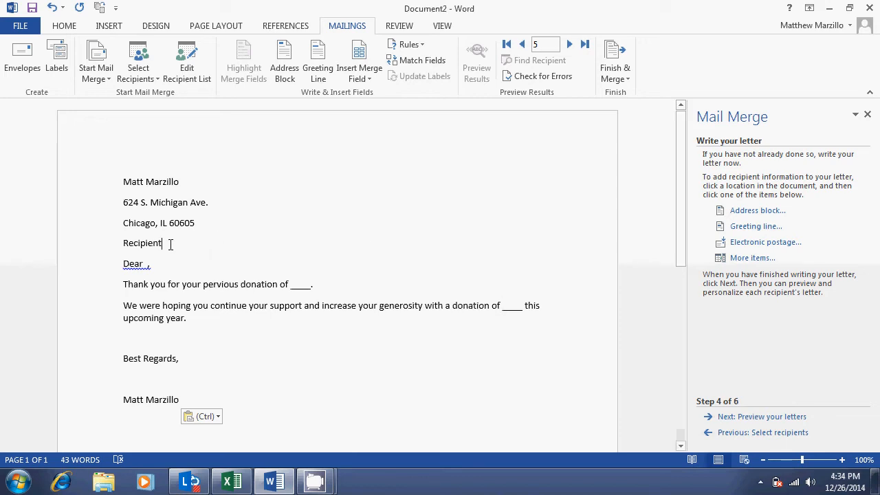
drag(170, 245, 121, 245)
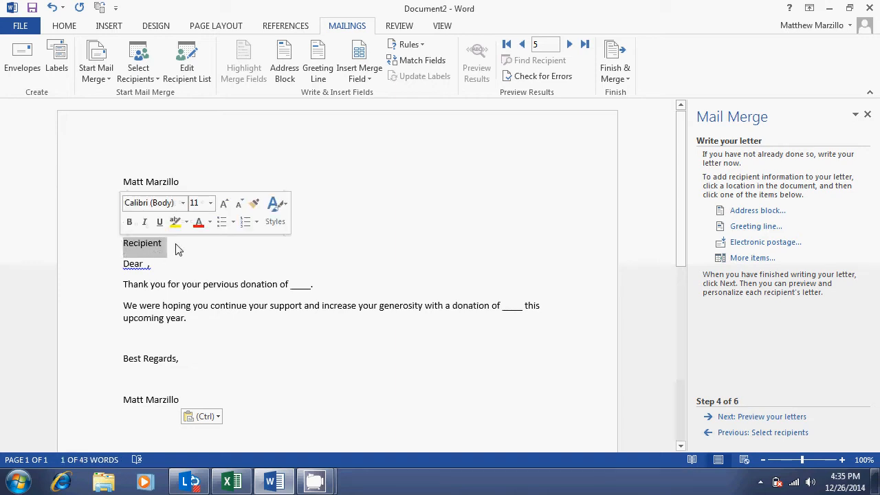
key(ctrl+z)
key(Return)
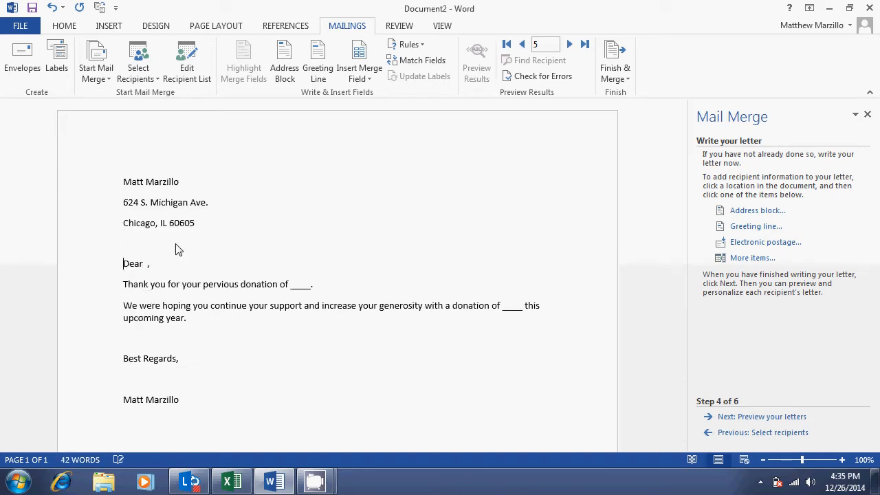
key(Up)
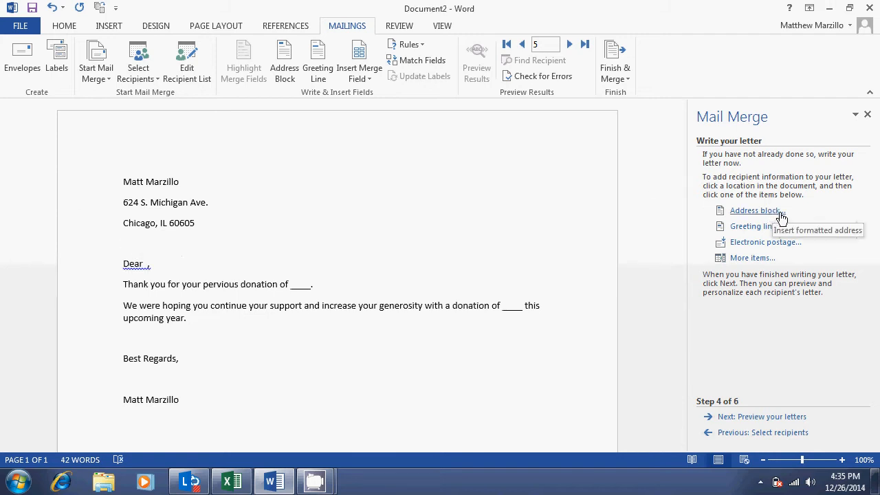
click(755, 210)
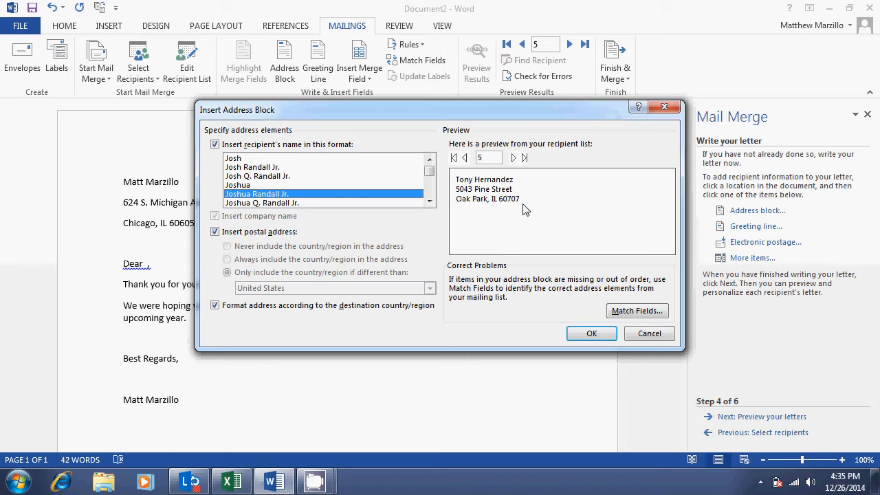
- Preview the address block forward to record 8, stepping back through the recipients to record 1
click(513, 158)
click(513, 158)
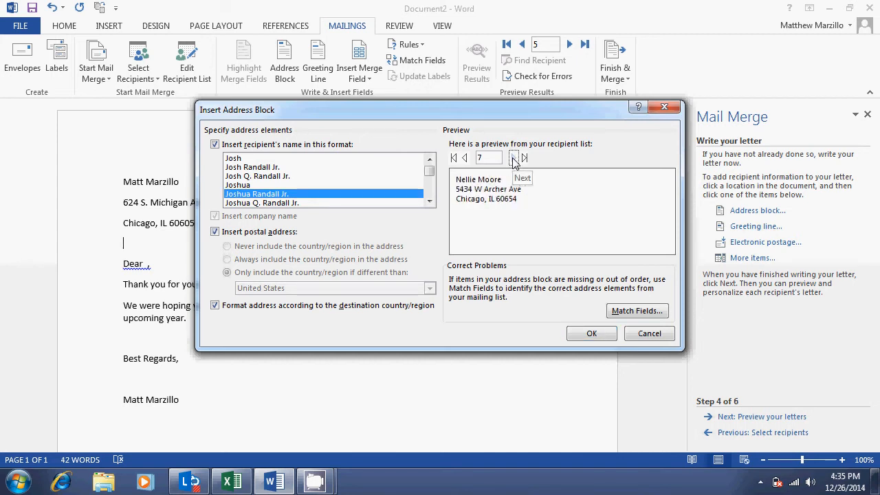
click(514, 158)
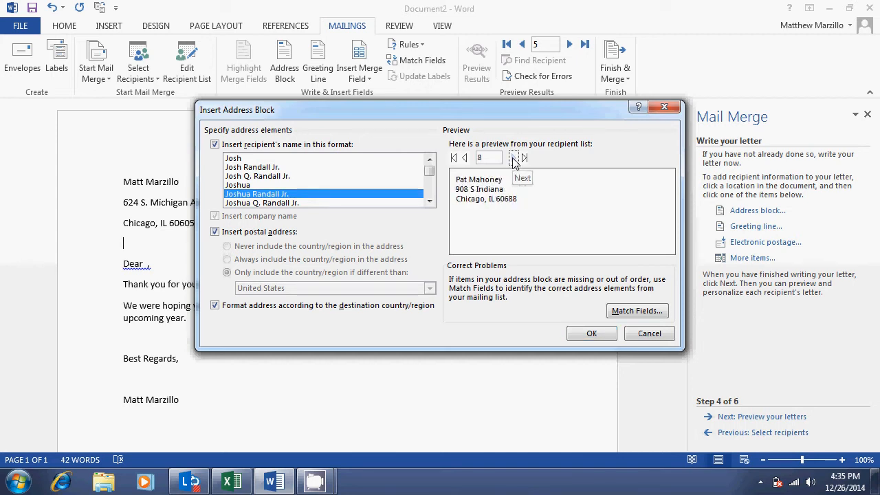
click(464, 158)
click(464, 158)
click(464, 158)
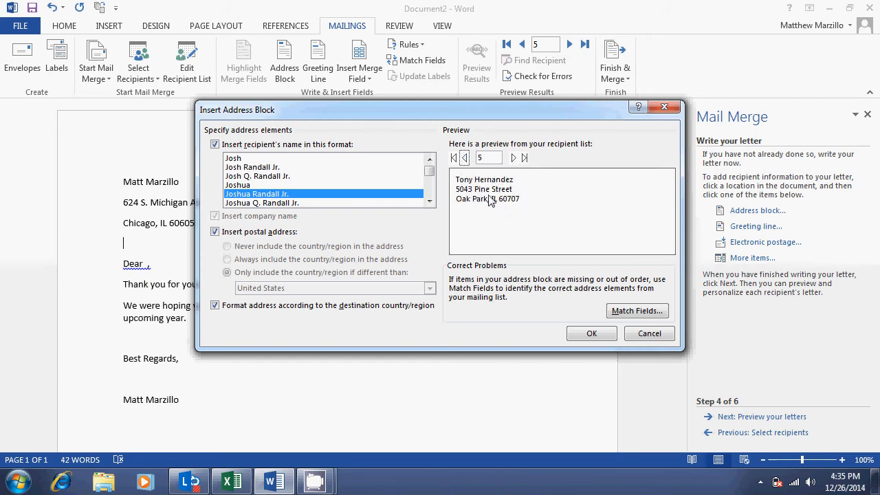
click(464, 158)
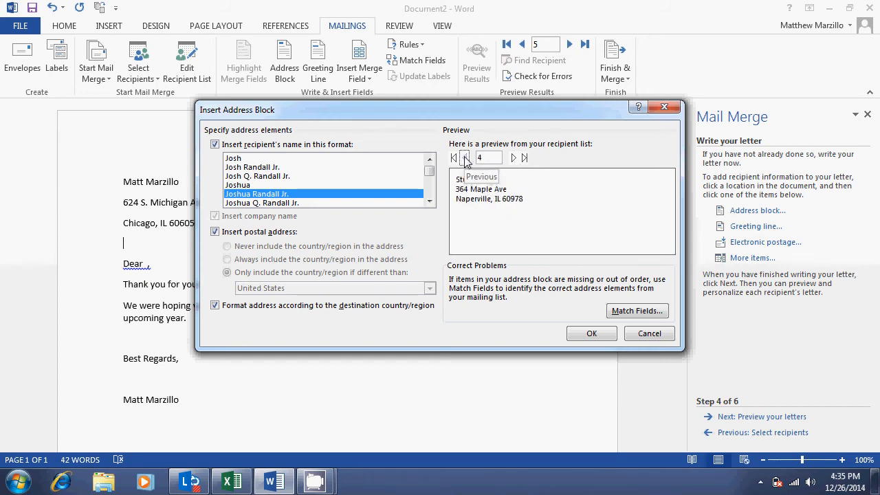
click(464, 159)
click(464, 158)
click(464, 158)
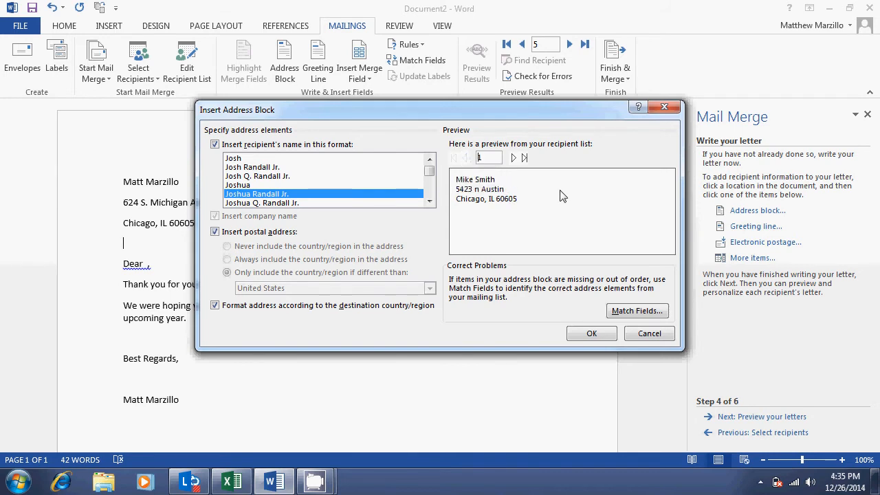
- Check the address block preview for each recipient in turn from record 1 up to record 8
click(513, 158)
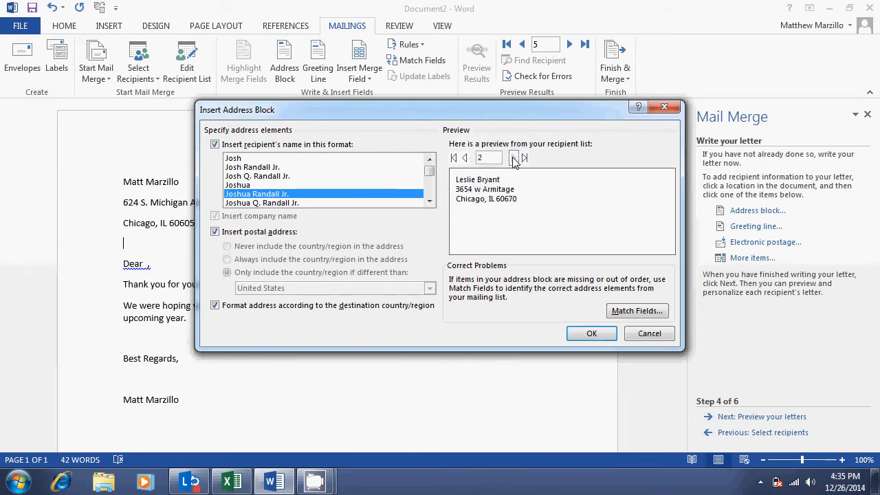
click(514, 158)
click(514, 158)
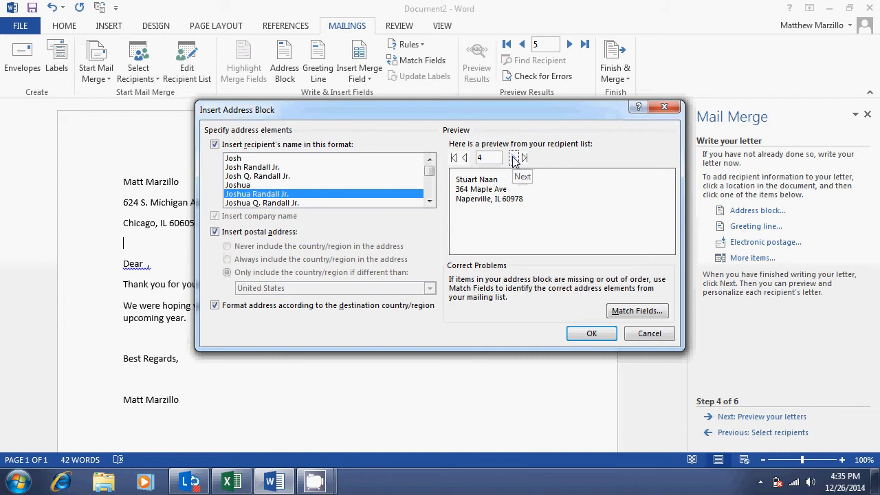
click(514, 158)
click(513, 158)
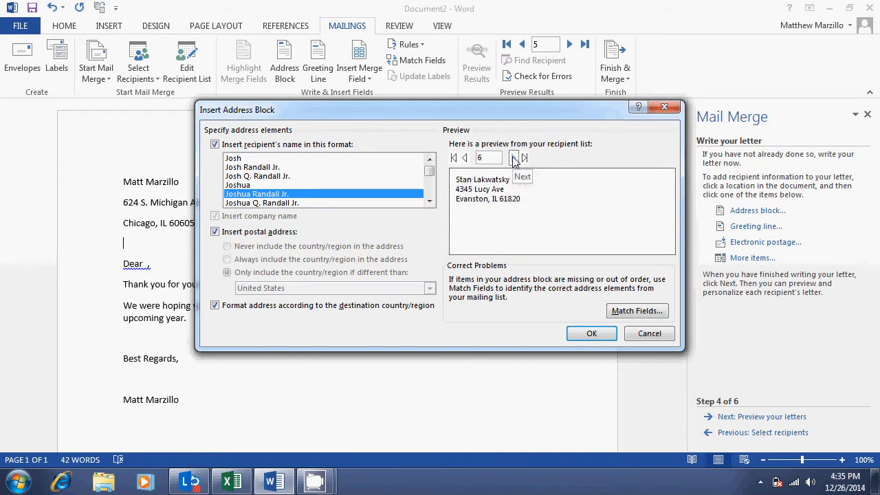
click(513, 158)
click(513, 158)
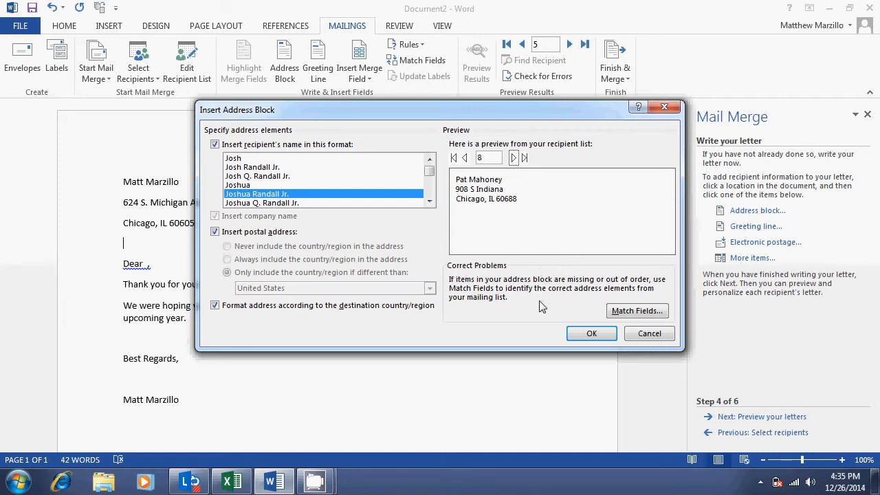
- Review how the address block fields match the list columns, including the choices for First Name and Last Name, and accept the matching
click(623, 315)
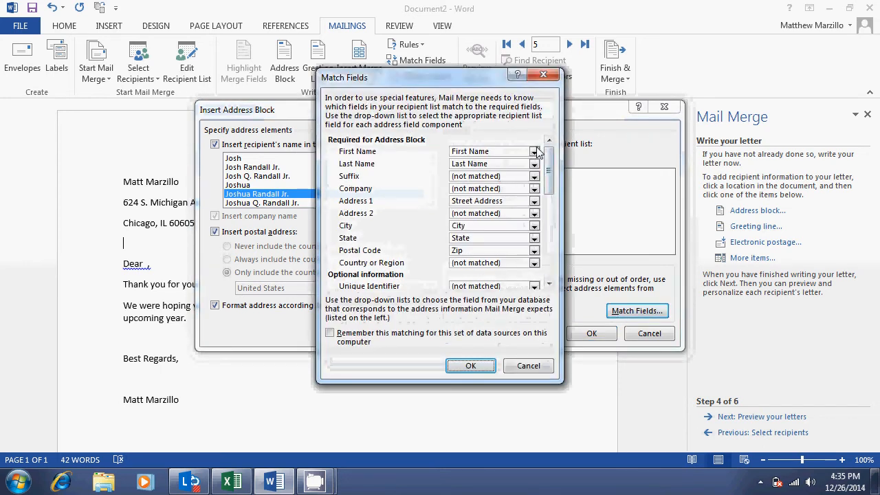
click(535, 153)
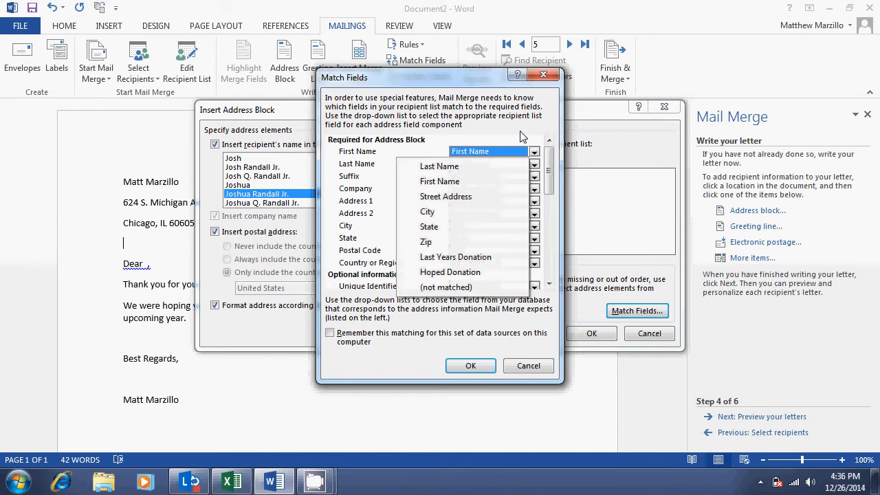
click(521, 133)
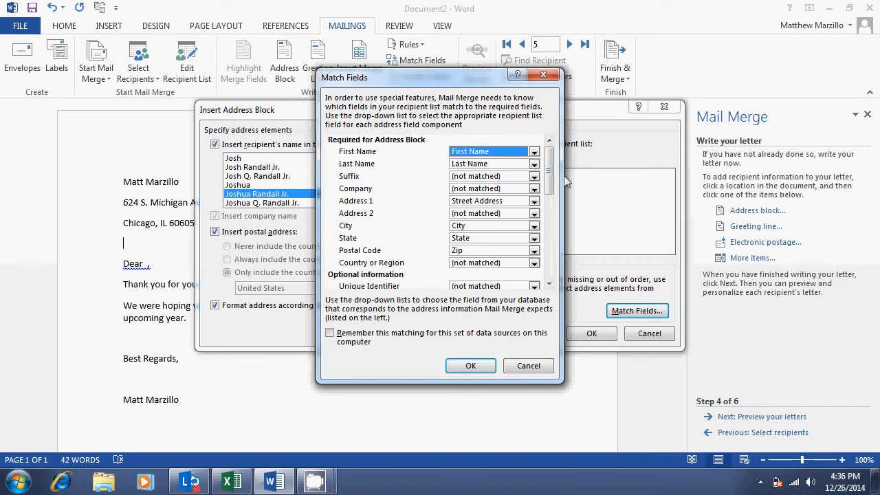
mouse_move(551, 170)
mouse_down()
mouse_move(548, 246)
mouse_move(548, 169)
mouse_up()
click(479, 165)
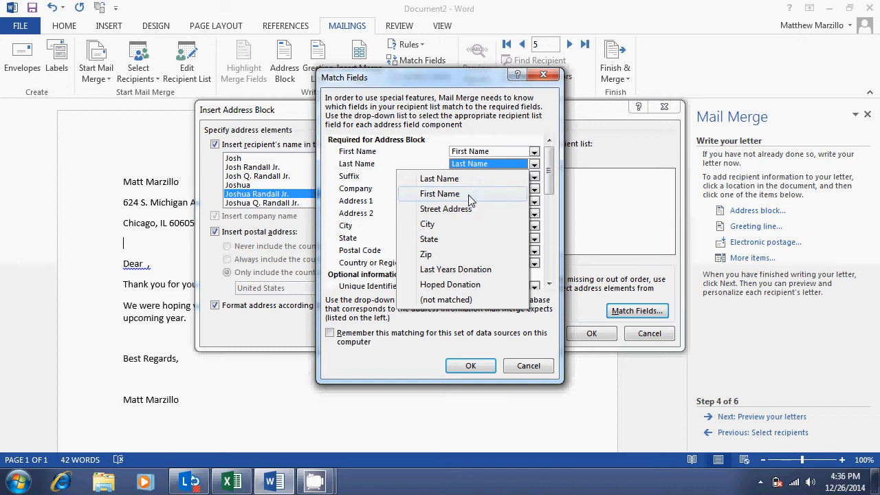
click(429, 155)
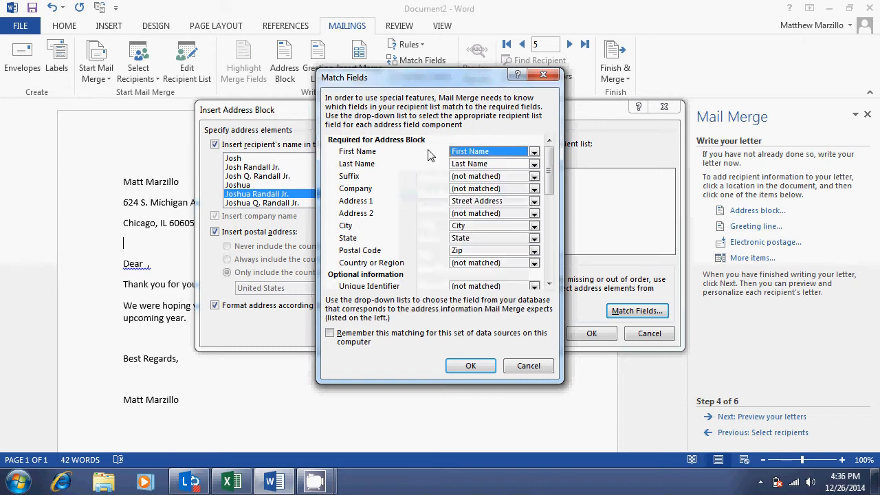
click(471, 139)
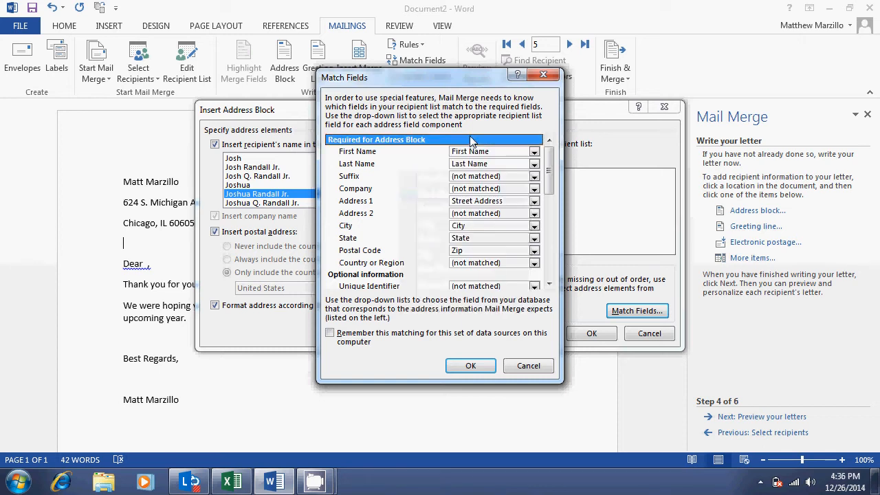
click(471, 367)
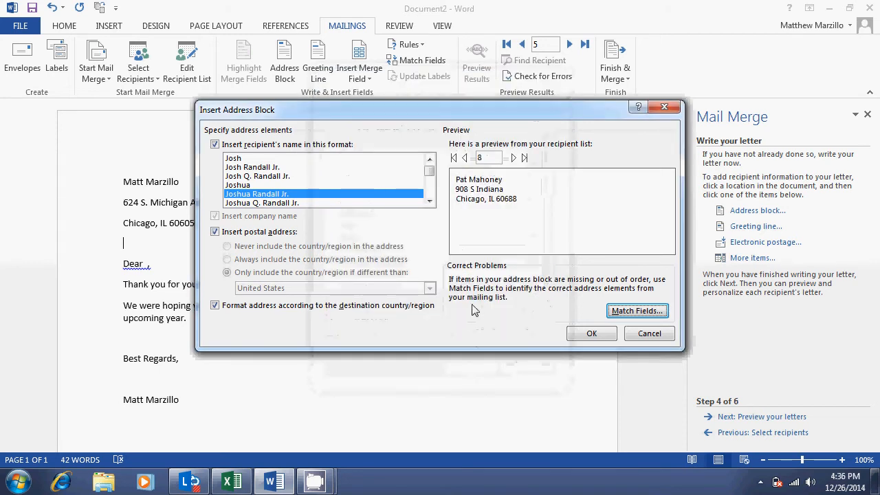
- Compare recipient name formats, choose the full first and last name with suffix, and insert the address block on the empty line above the greeting
click(262, 186)
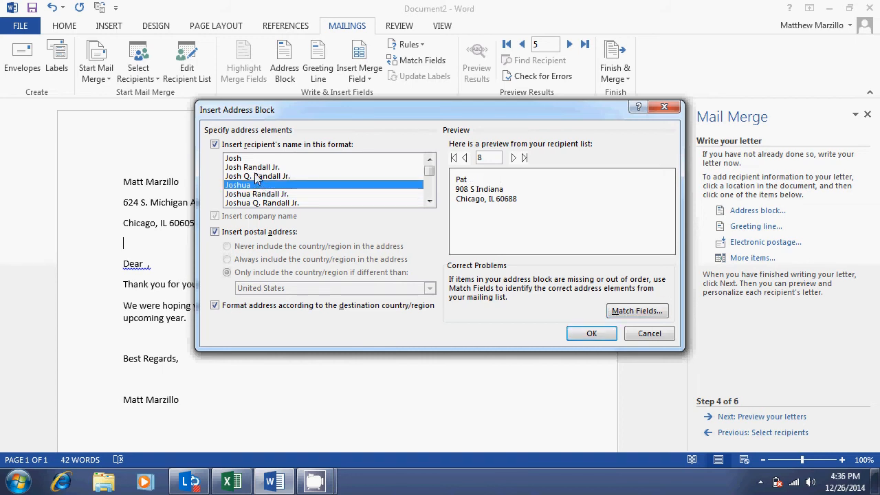
click(256, 177)
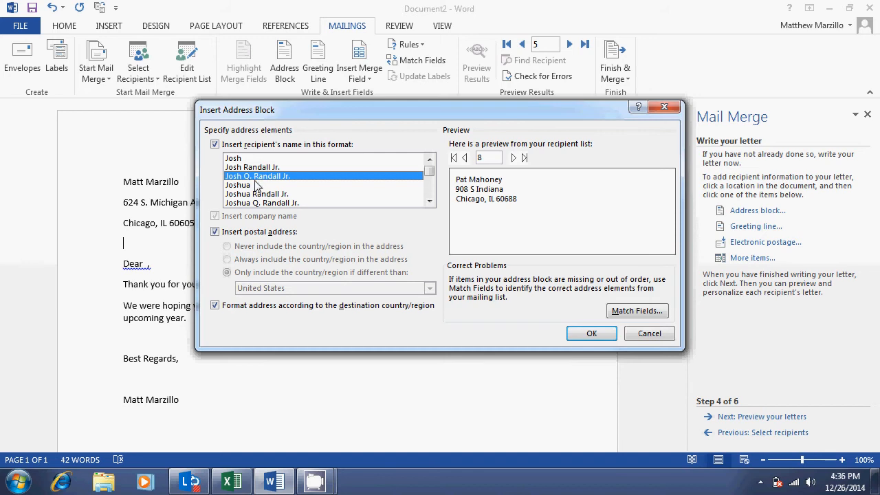
click(273, 196)
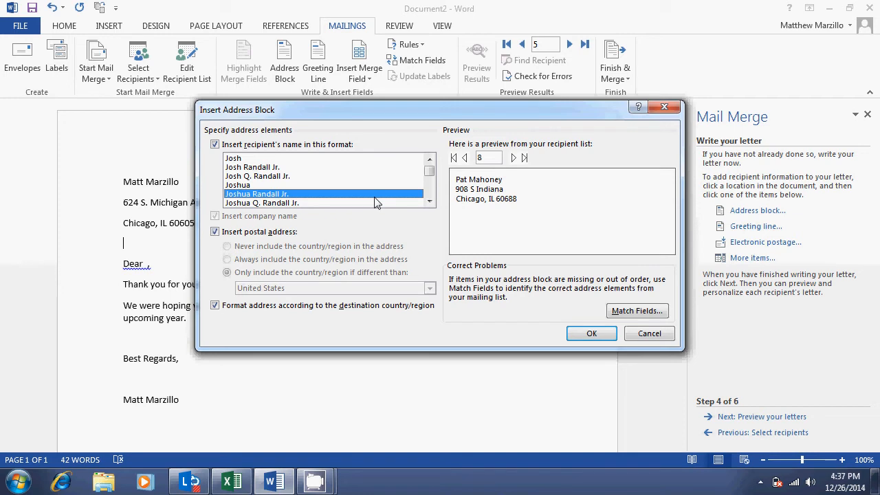
click(583, 334)
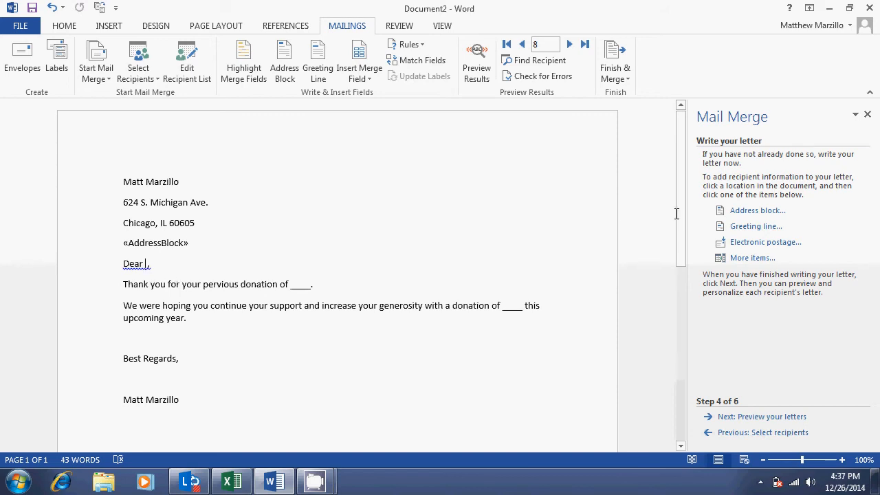
- Open the greeting line settings for the spot after "Dear", then review and accept how its fields match the recipient list
click(742, 230)
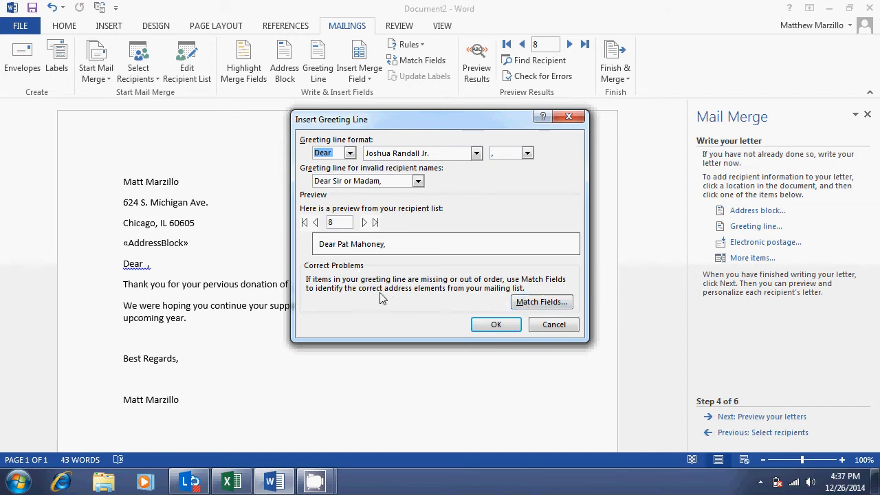
click(529, 307)
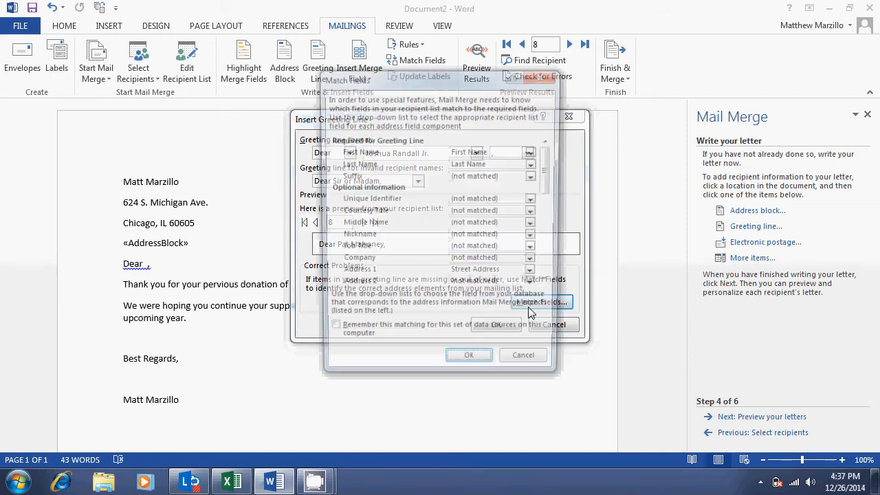
mouse_move(549, 178)
mouse_down()
mouse_move(549, 220)
mouse_move(549, 176)
mouse_up()
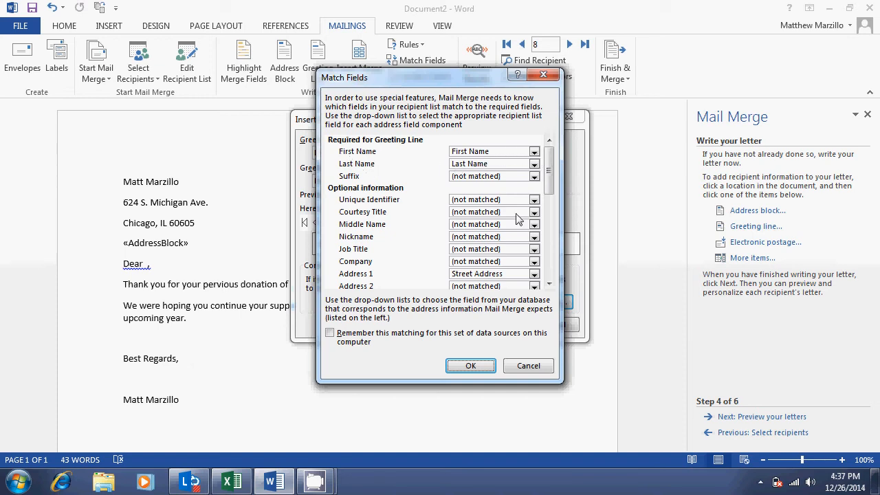
click(471, 368)
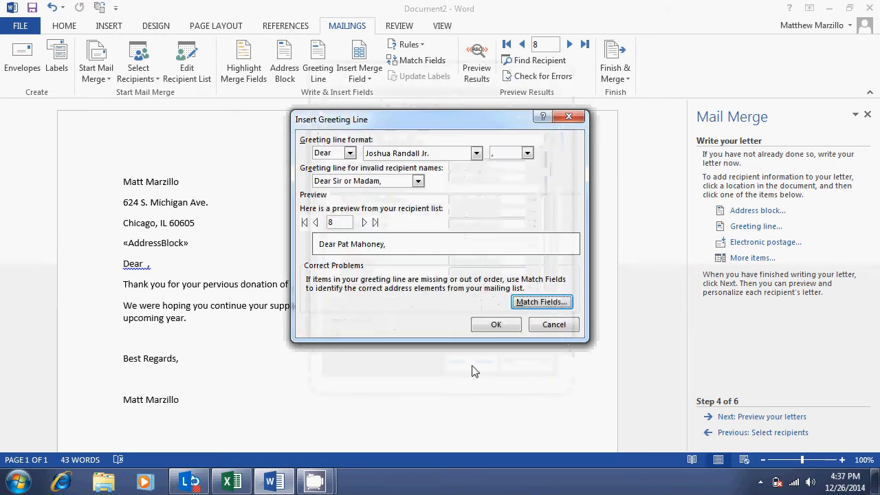
- Try the "Mr." short-name format for the greeting line, then choose the full first and last name format with suffix
click(476, 152)
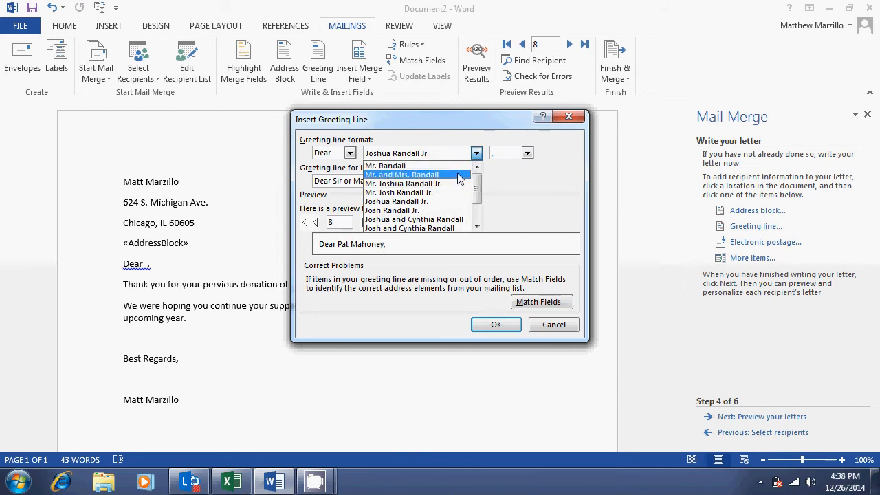
click(449, 193)
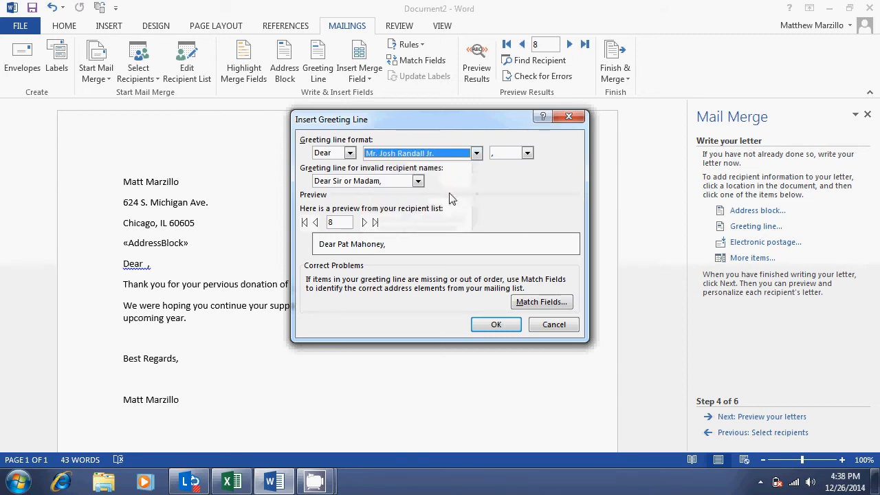
click(476, 153)
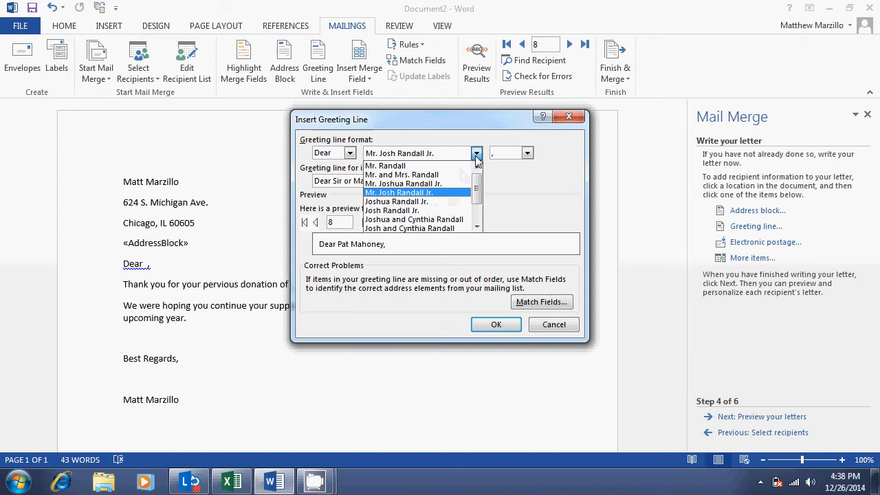
click(456, 201)
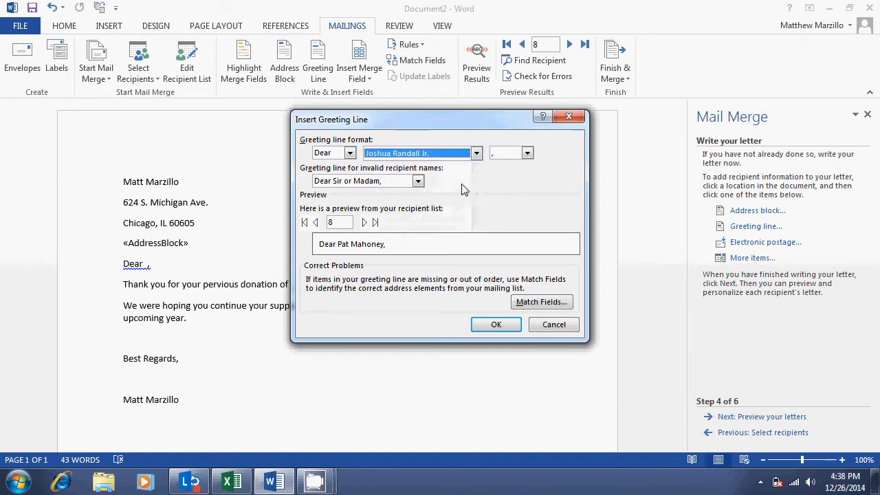
- Use "Dear Sir or Madam," as the greeting for invalid recipient names and insert the greeting line after "Dear"
click(418, 181)
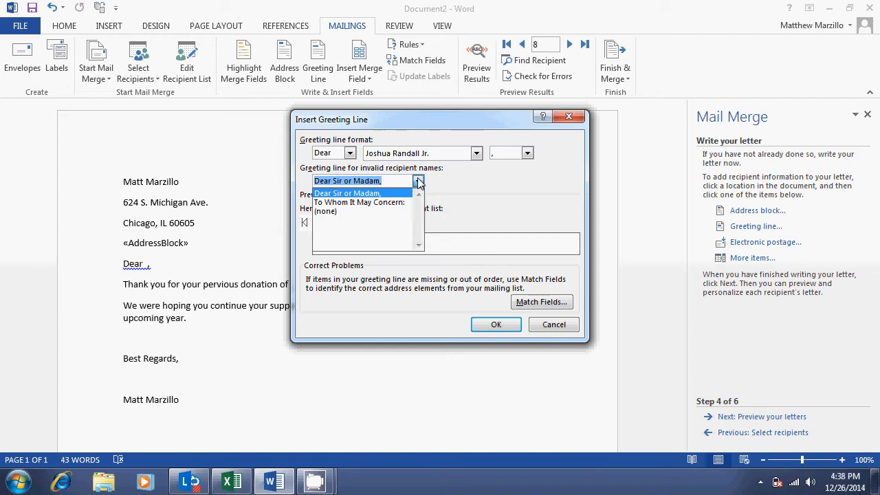
click(405, 194)
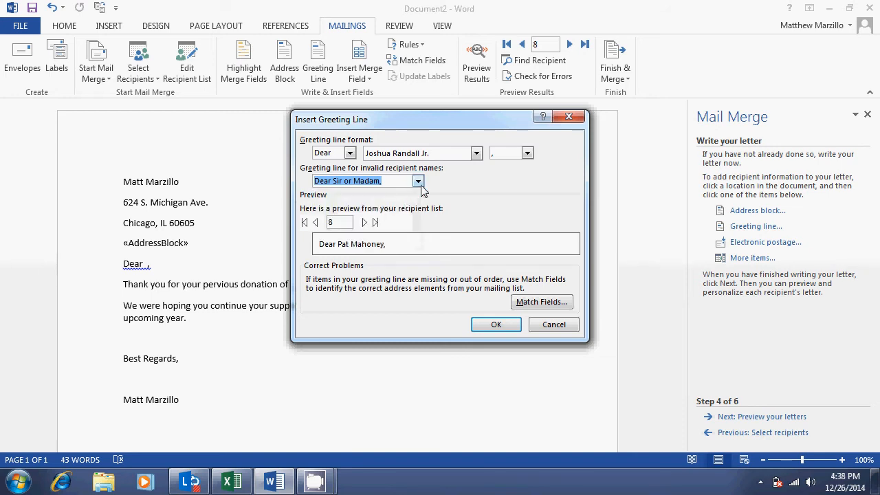
click(418, 182)
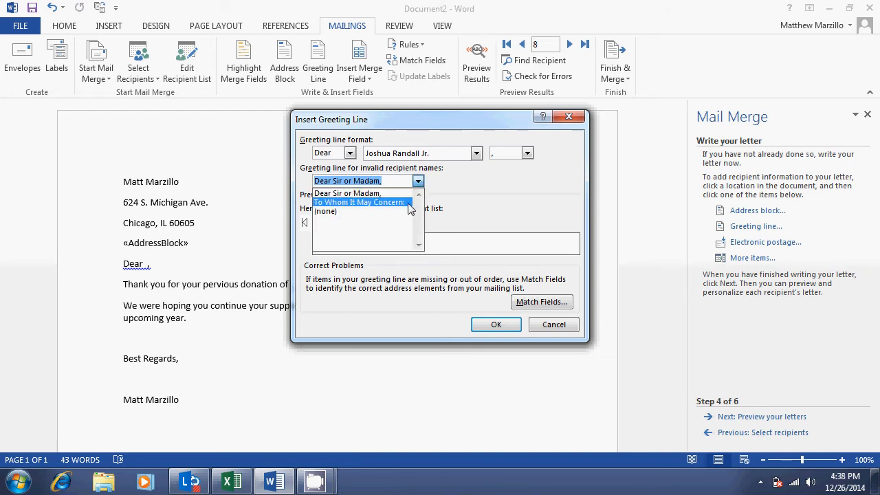
click(406, 194)
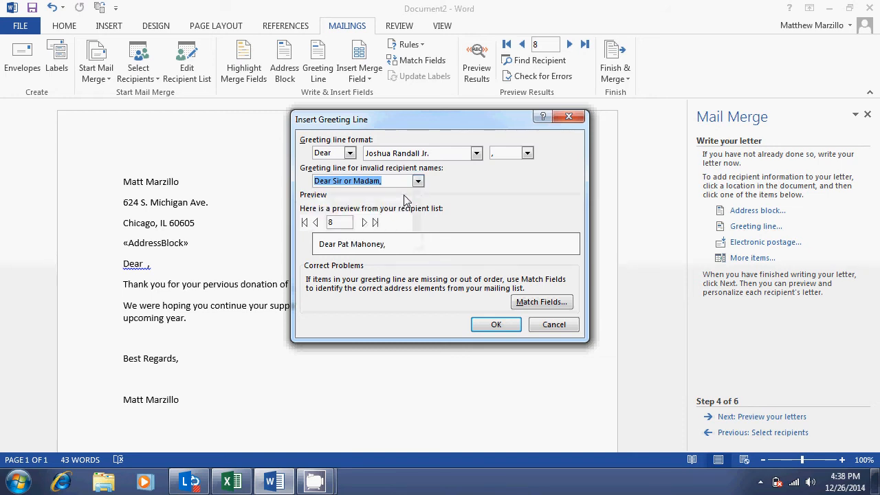
click(494, 326)
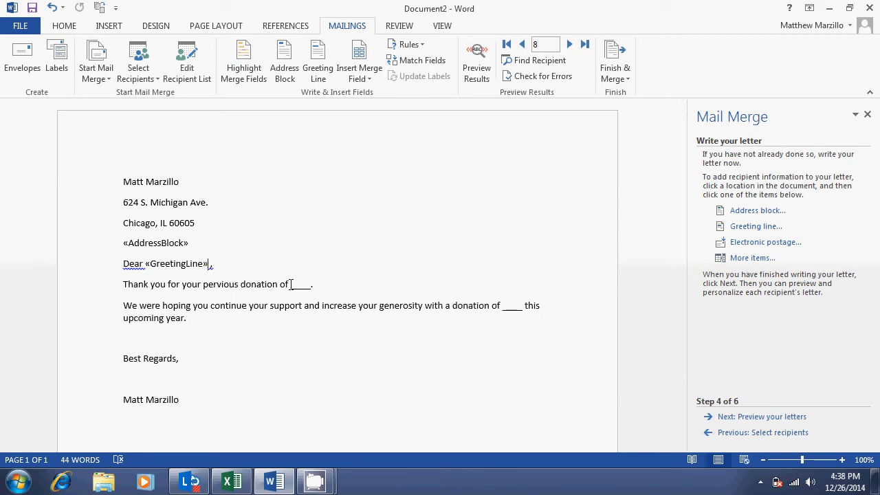
- Replace the blank in the previous-donation sentence with the Last Years Donation merge field
drag(291, 284, 311, 283)
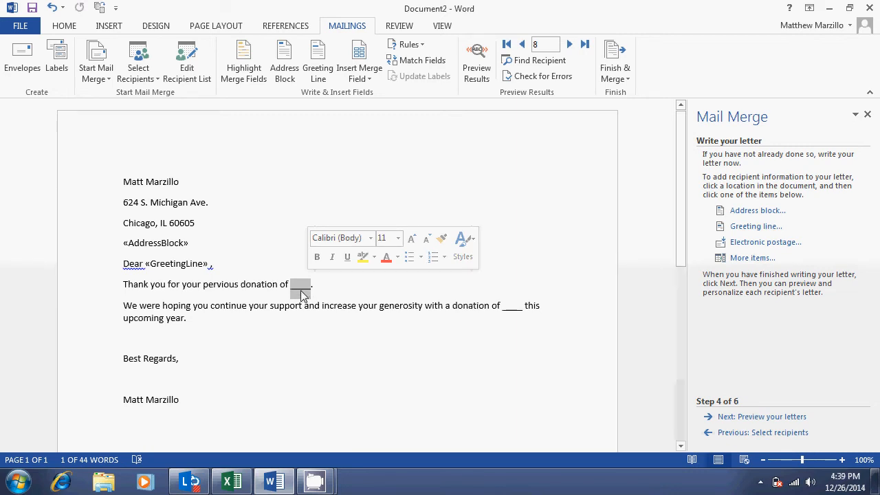
click(744, 259)
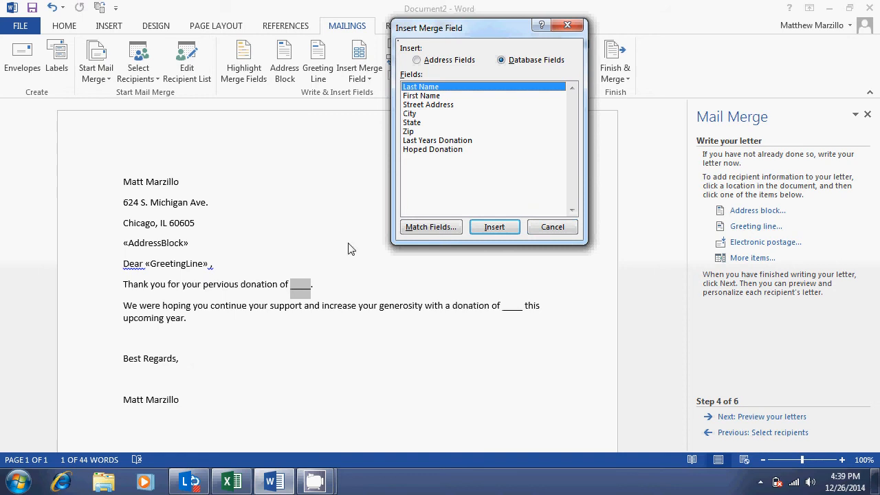
click(451, 141)
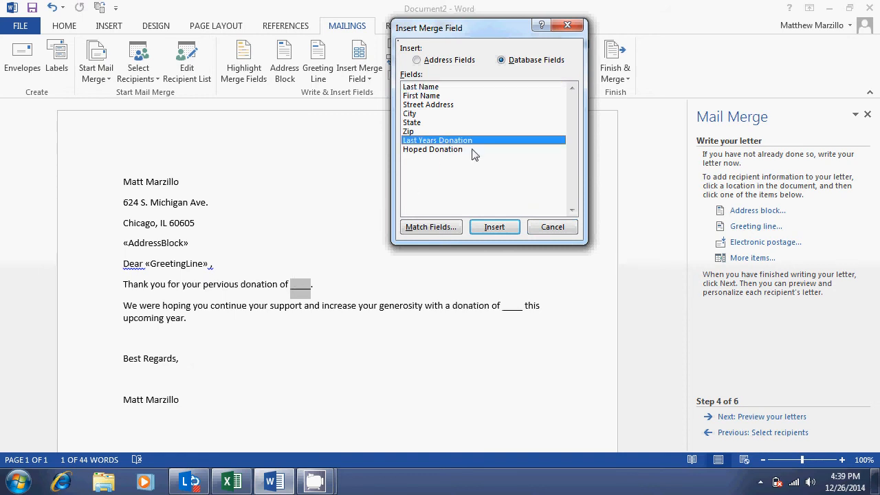
click(491, 228)
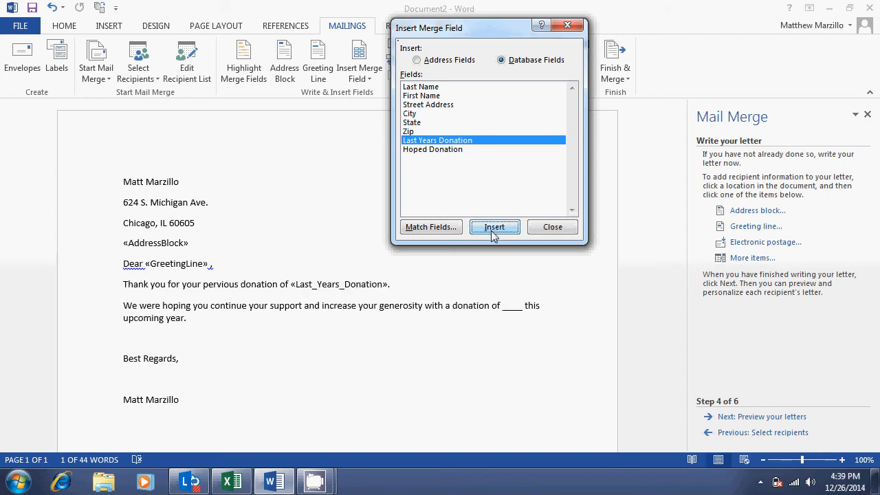
click(541, 230)
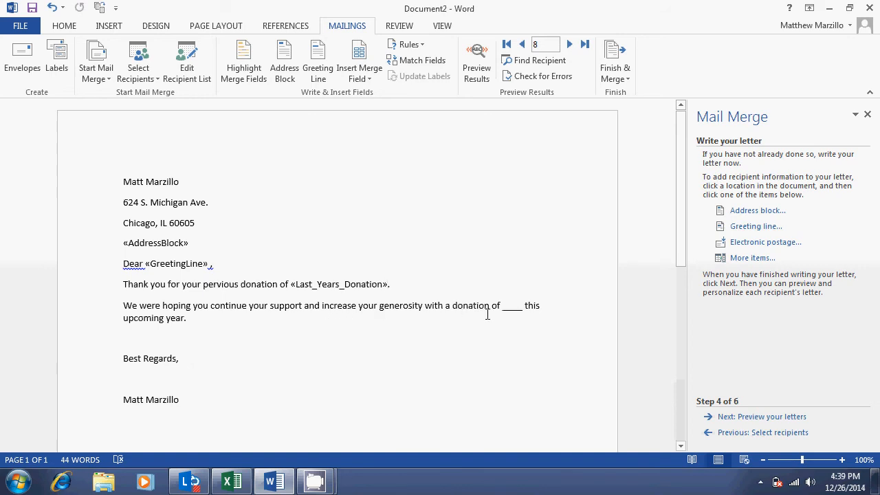
- Replace the blank before "this upcoming year" with the Hoped Donation merge field
drag(524, 309, 502, 310)
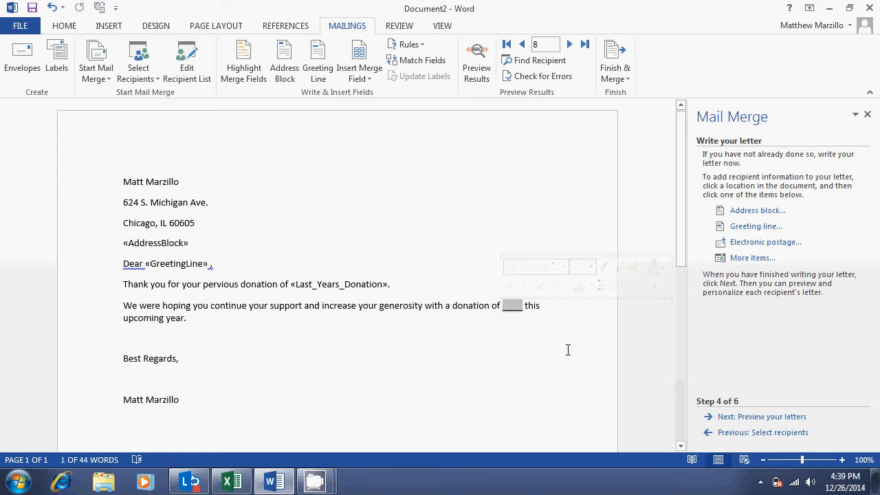
click(745, 259)
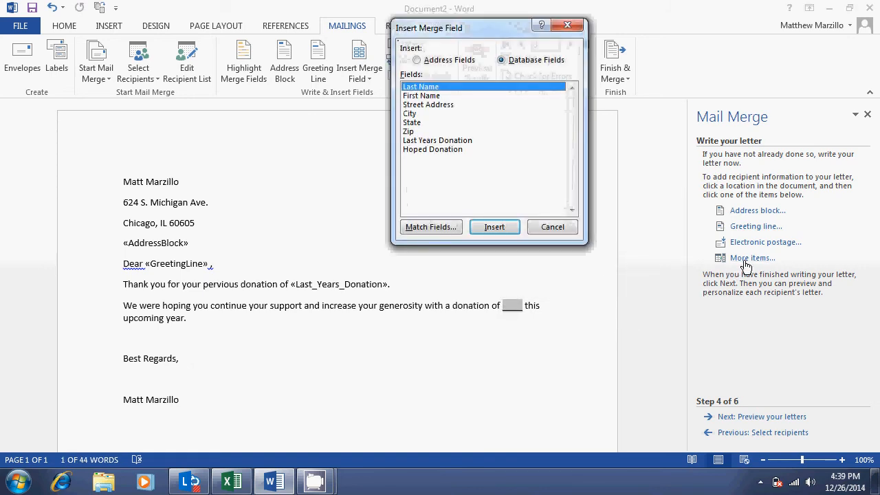
click(446, 151)
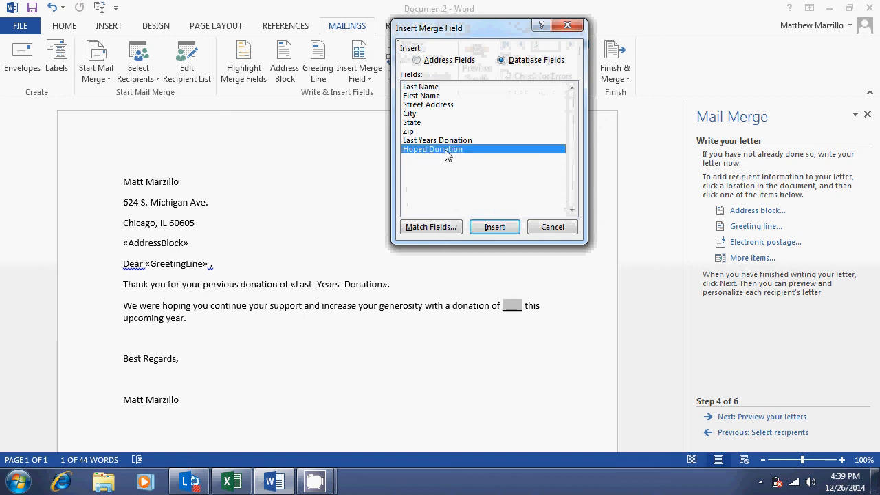
click(497, 229)
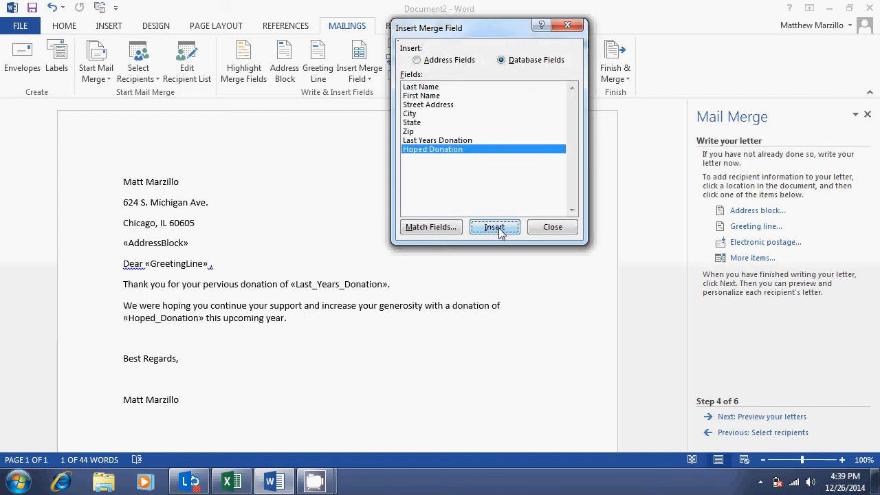
click(552, 228)
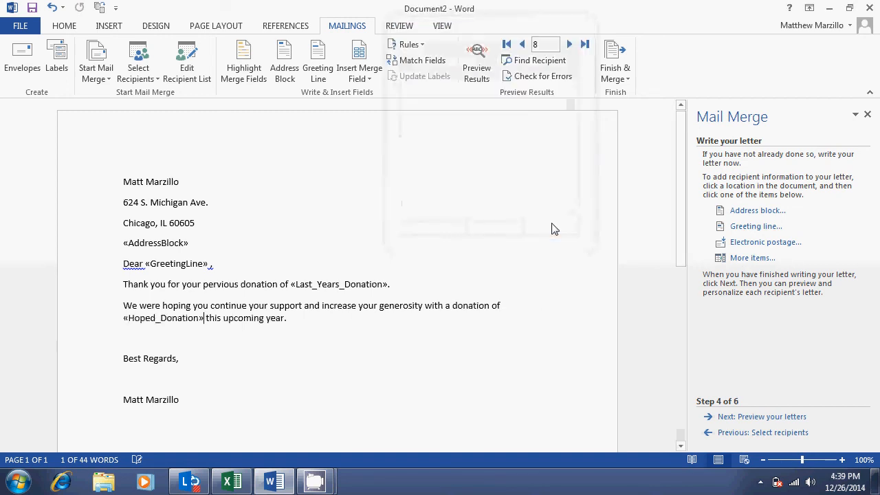
click(321, 323)
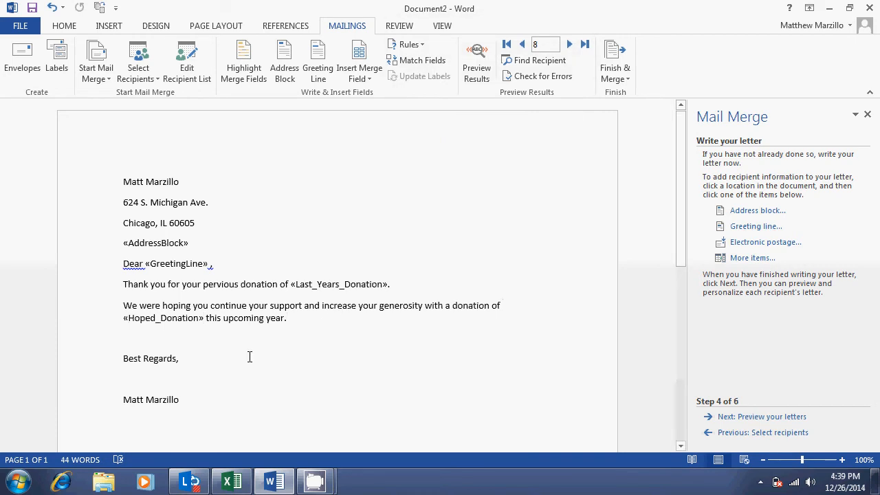
click(182, 380)
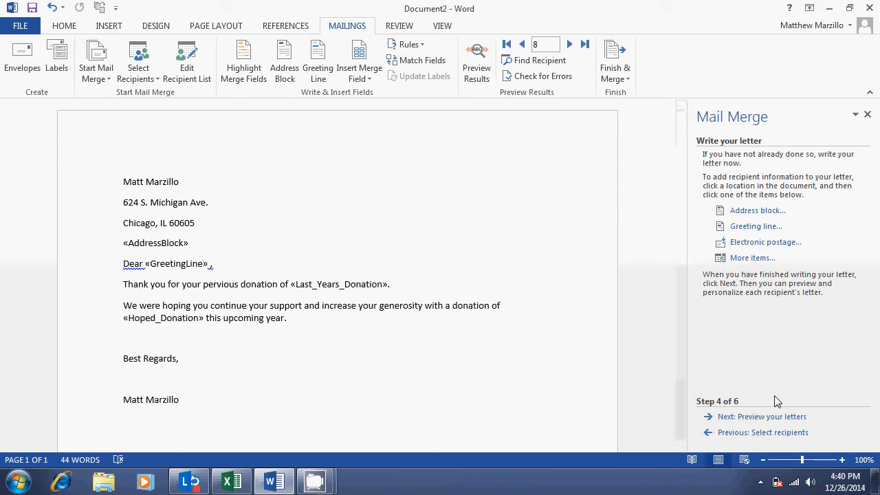
- Advance to the letter preview and check the merged letters forward to recipient 10 and back to recipient 4
click(767, 416)
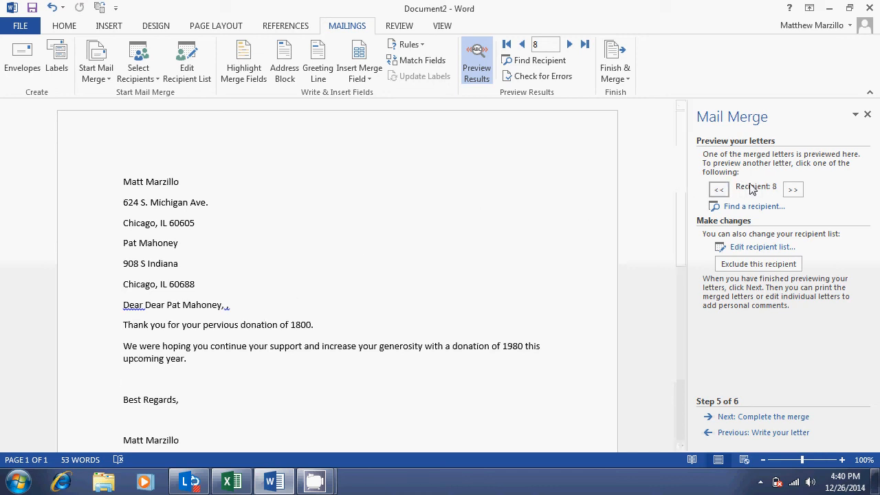
click(793, 191)
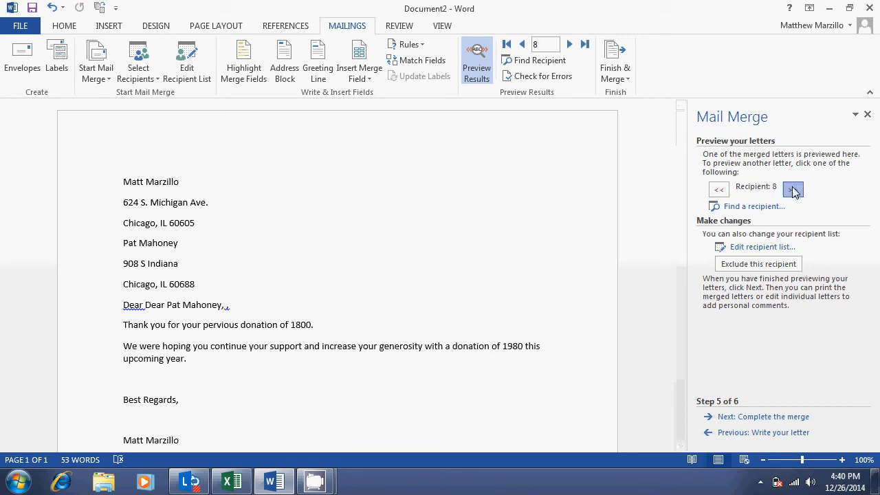
click(792, 191)
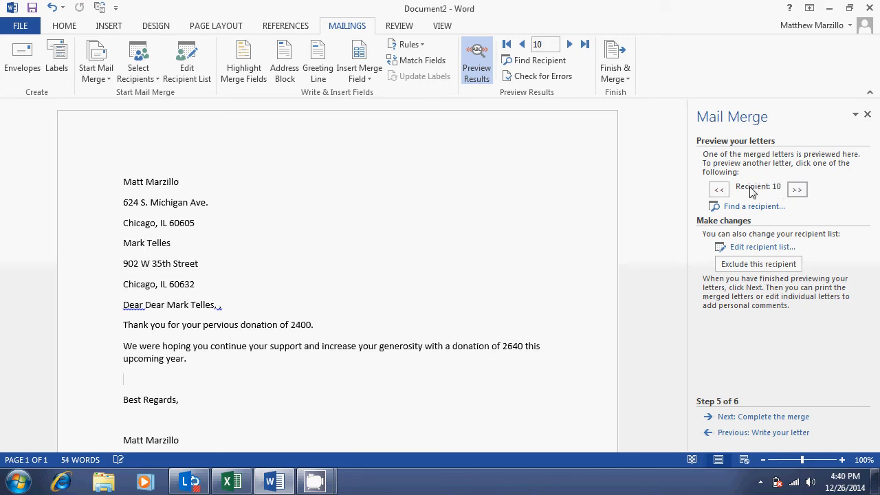
click(718, 190)
click(719, 190)
click(718, 190)
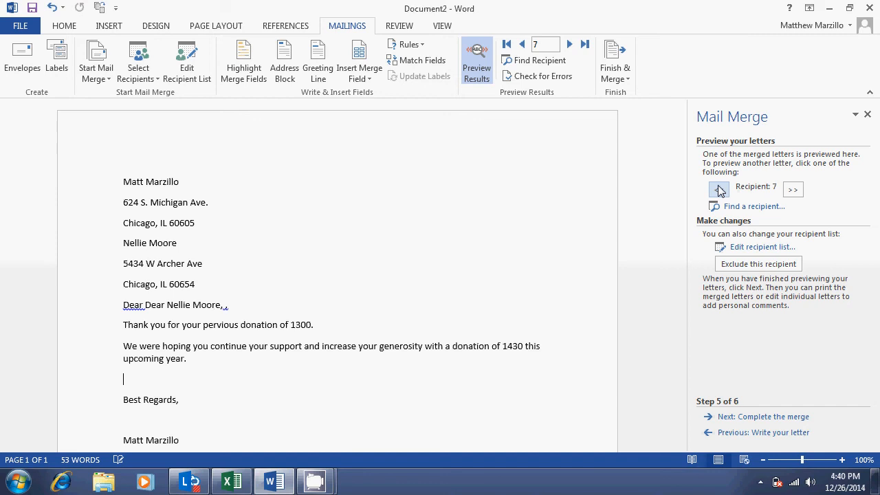
click(718, 190)
click(718, 191)
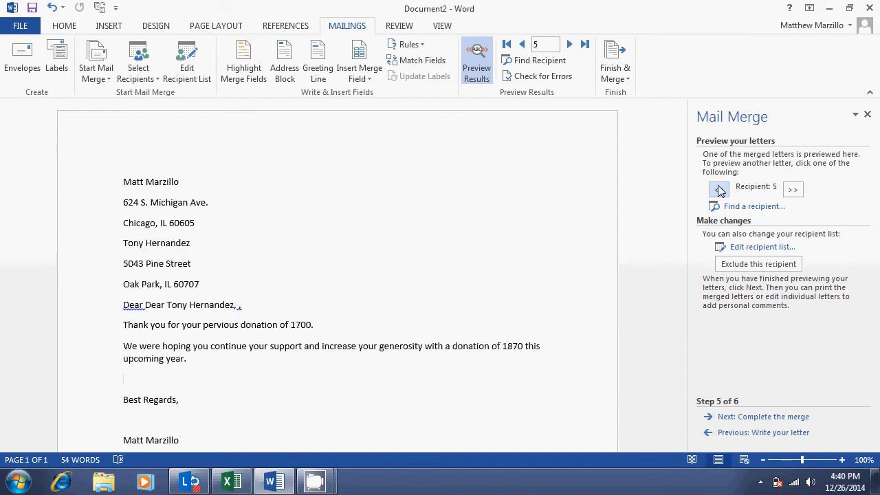
click(718, 191)
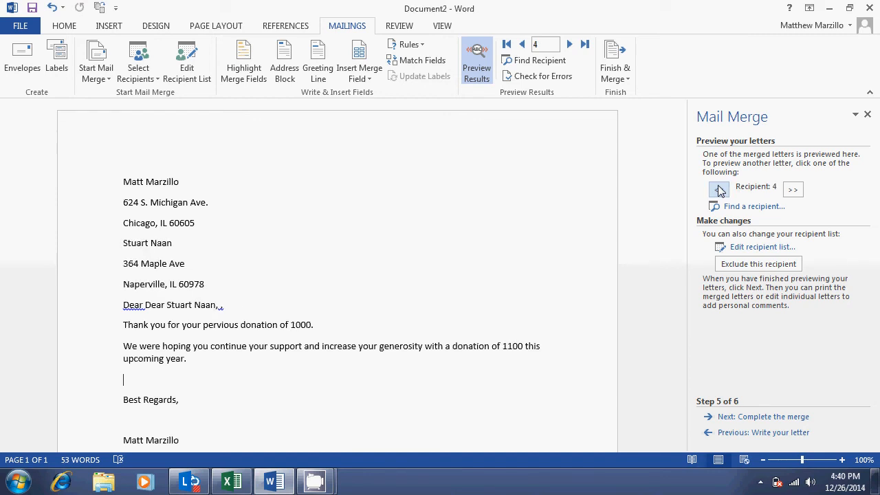
- Preview the merged letters for recipients 5 and 6, ending on recipient 5
click(793, 191)
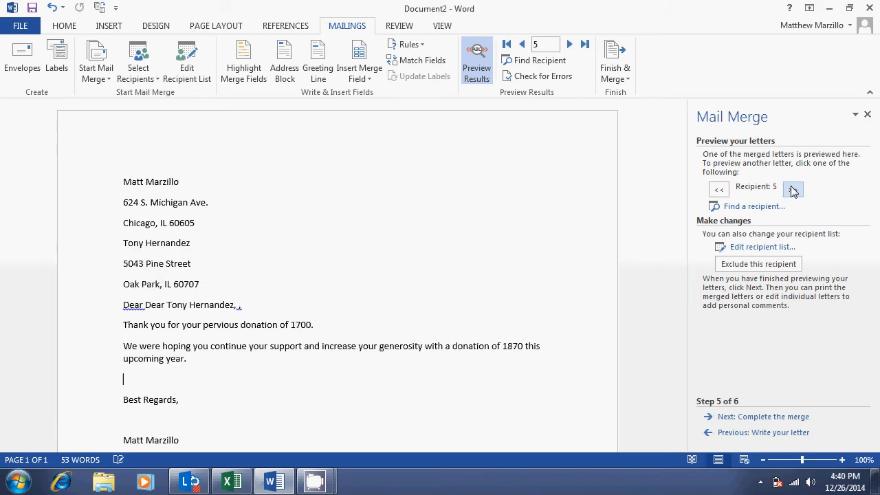
click(792, 190)
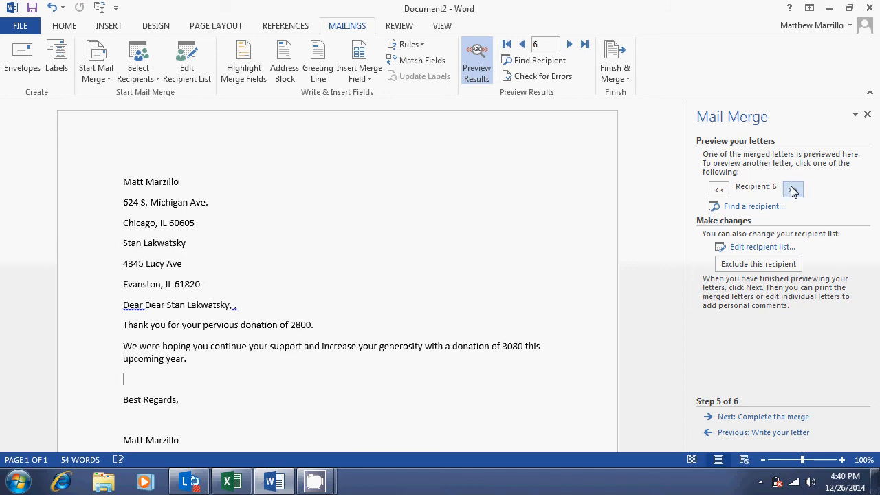
click(718, 191)
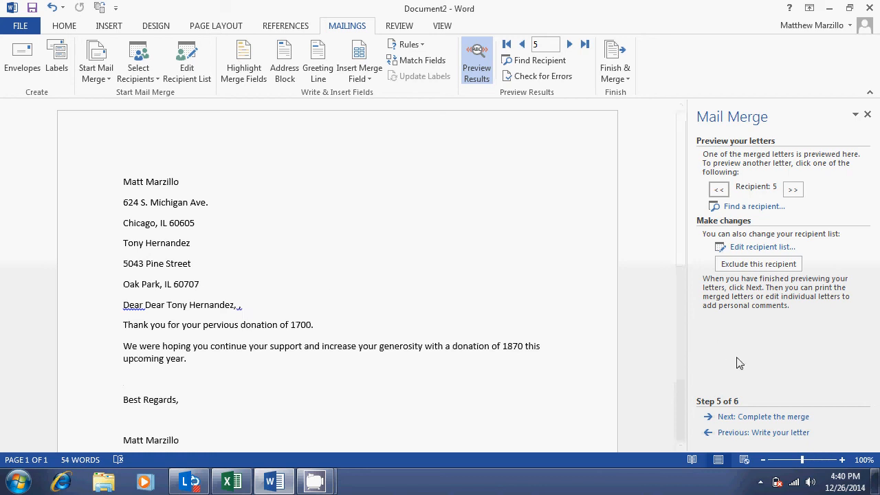
- Return to the letter-writing stage and insert a blank line between the sender's address and the AddressBlock field
click(776, 432)
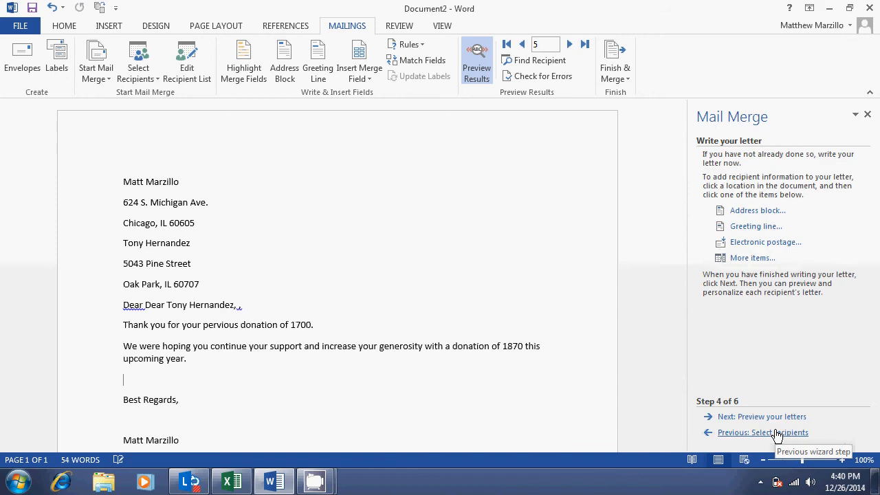
click(118, 242)
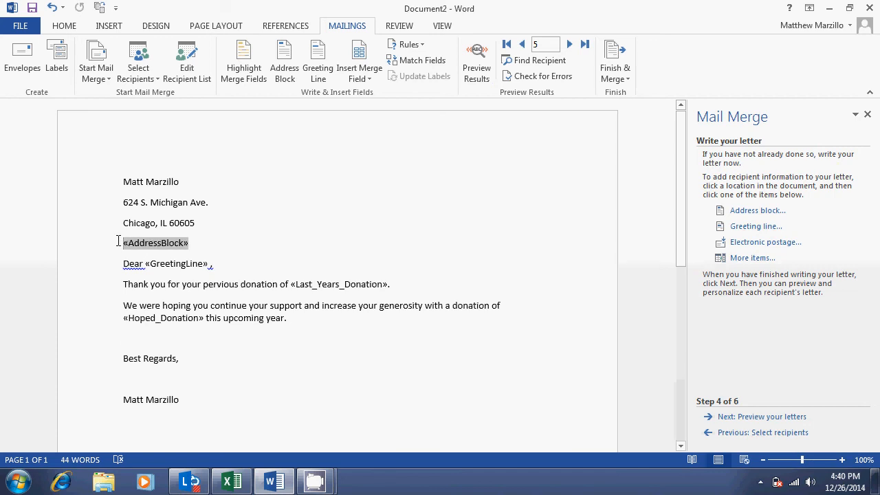
key(Left)
key(Return)
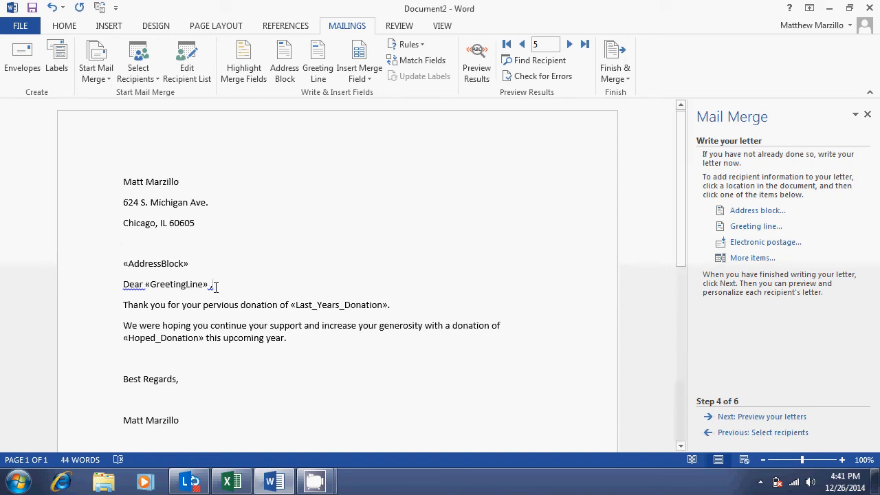
- Delete the extra comma after the GreetingLine field and the typed word "Dear" before it
click(130, 286)
click(222, 286)
key(BackSpace)
key(BackSpace)
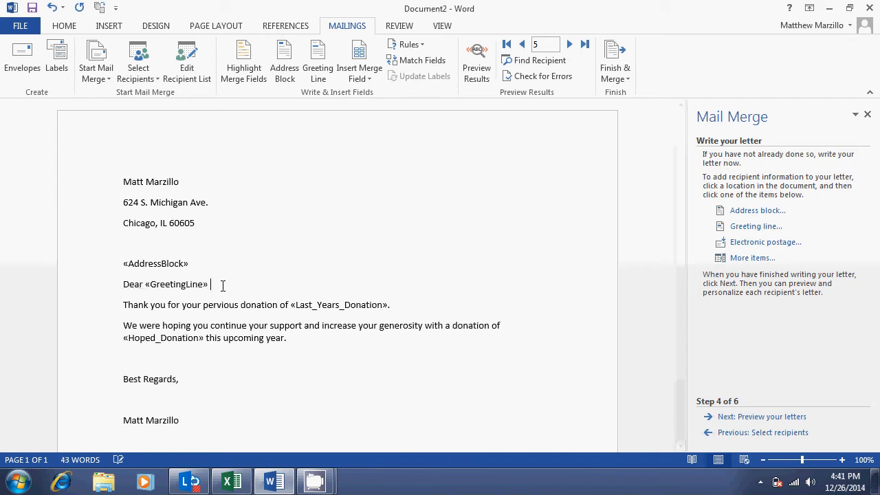
click(144, 284)
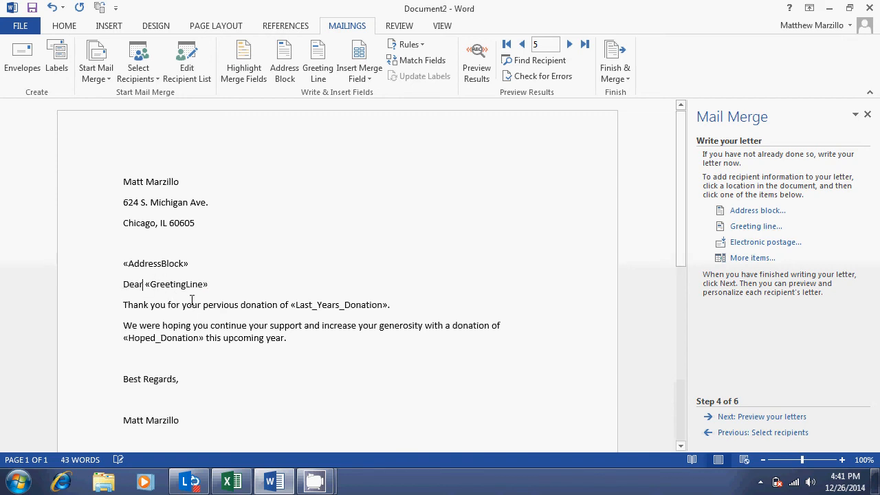
key(BackSpace)
key(BackSpace)
key(BackSpace)
key(BackSpace)
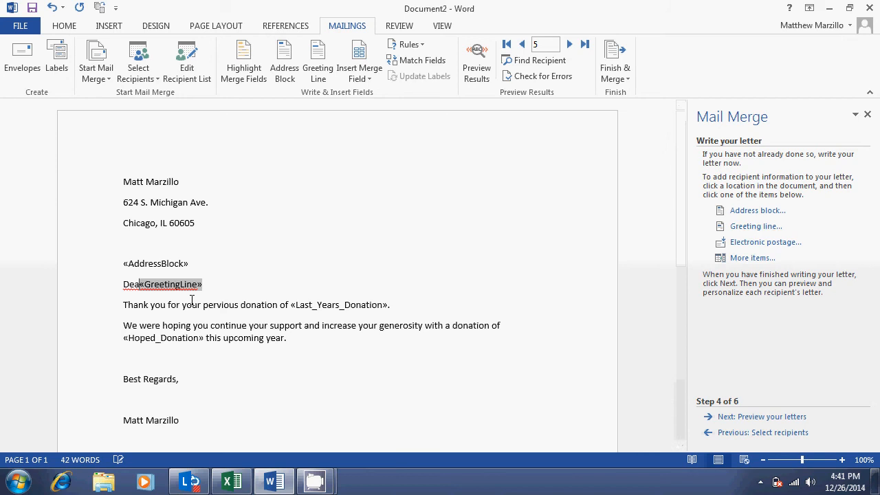
key(BackSpace)
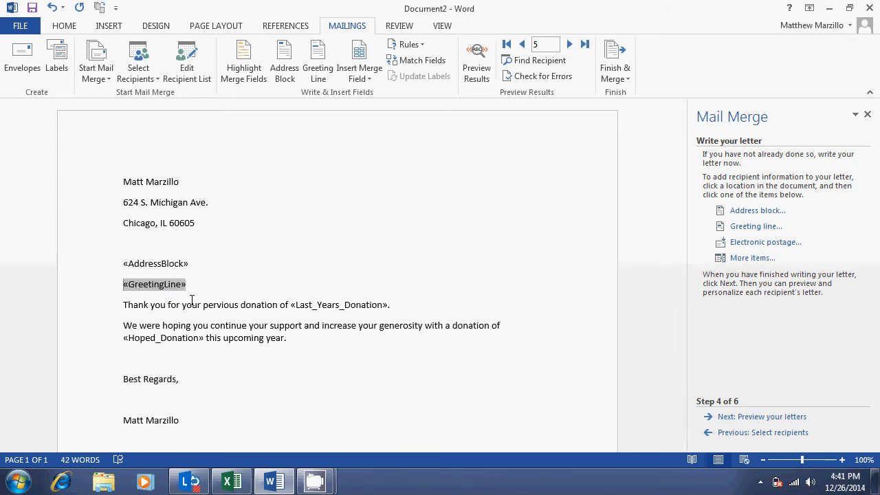
- Advance to the letter preview and check the spacing, recipient address and greeting line in the merged letter
click(741, 419)
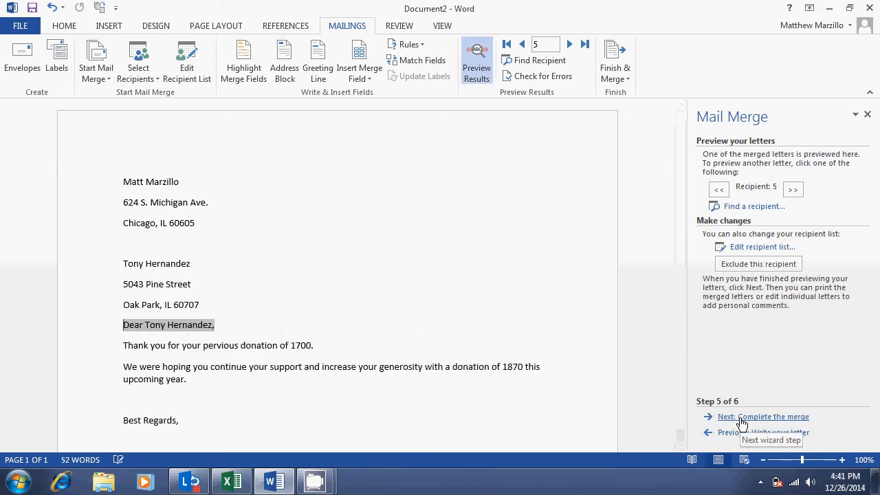
click(366, 227)
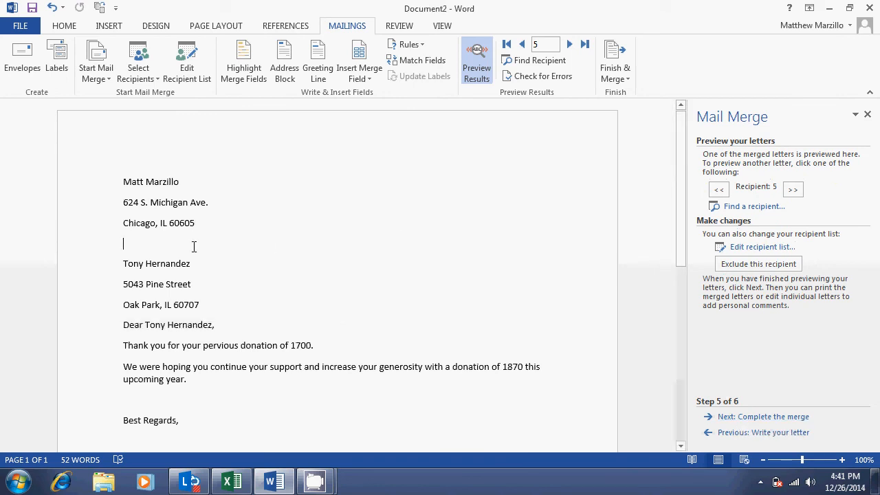
click(174, 305)
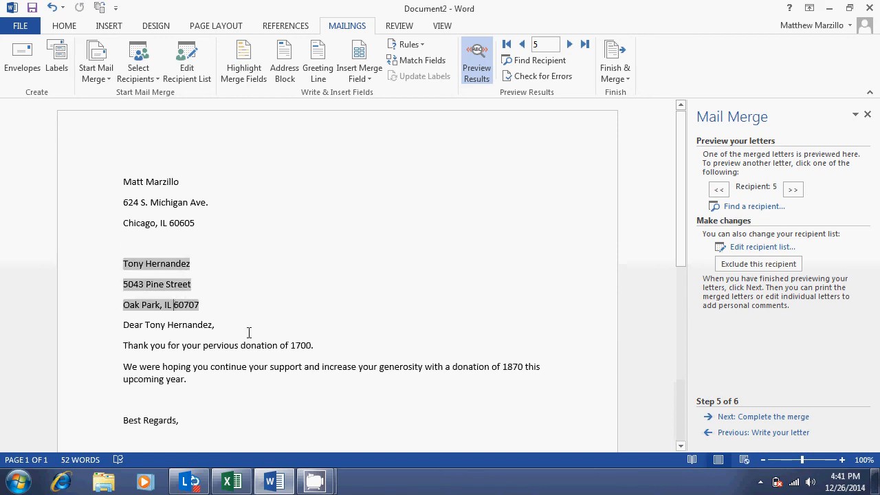
click(128, 327)
double_click(128, 327)
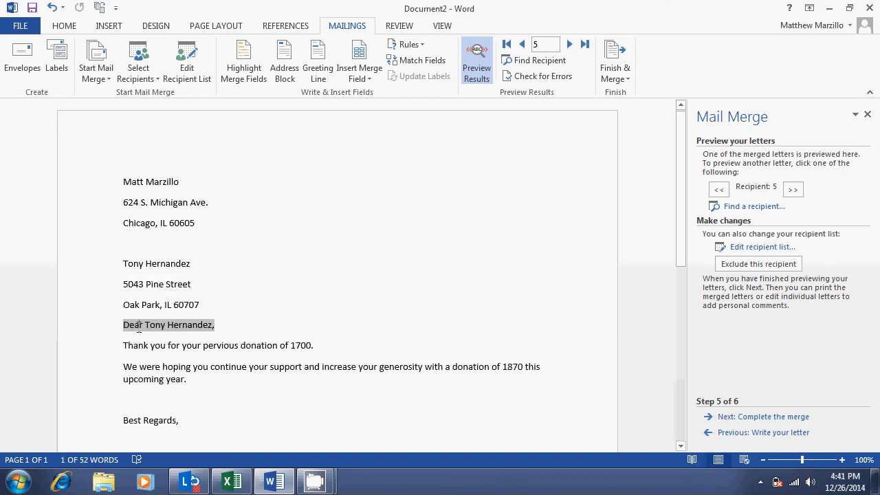
click(222, 324)
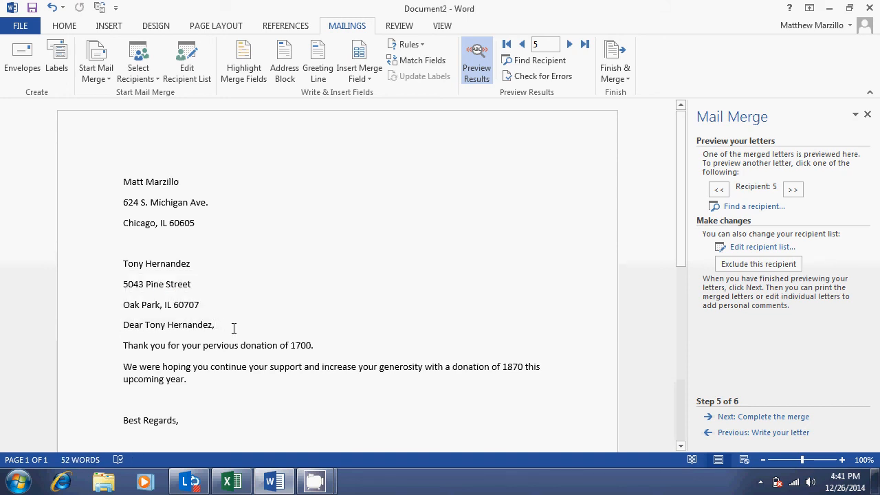
- Page back to recipient 2 and forward to recipient 5, then check both donation amounts in the letter
click(714, 191)
click(715, 192)
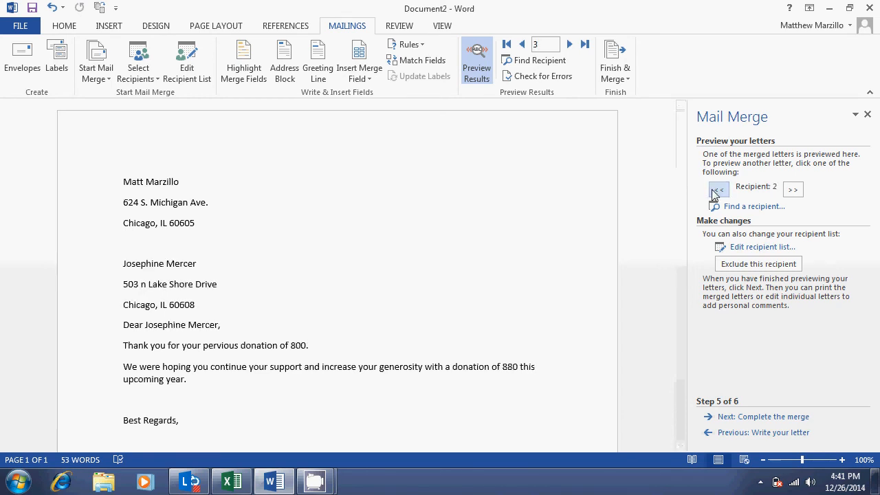
click(792, 190)
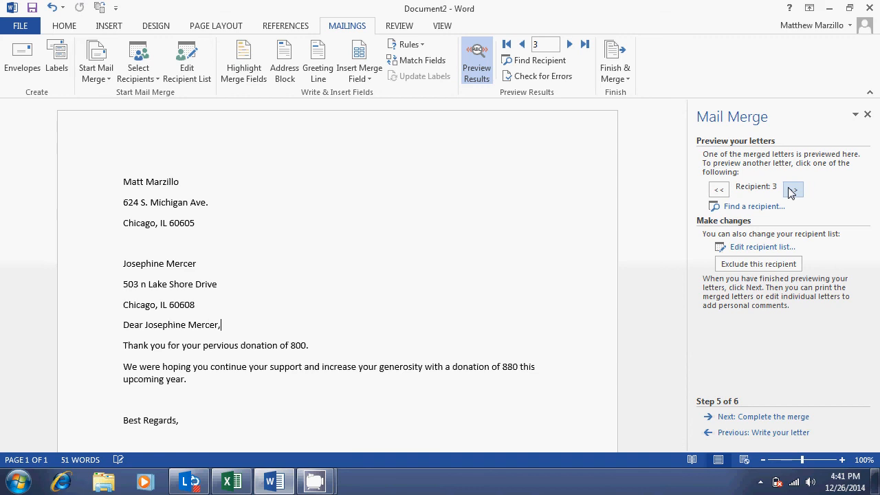
click(792, 190)
click(792, 191)
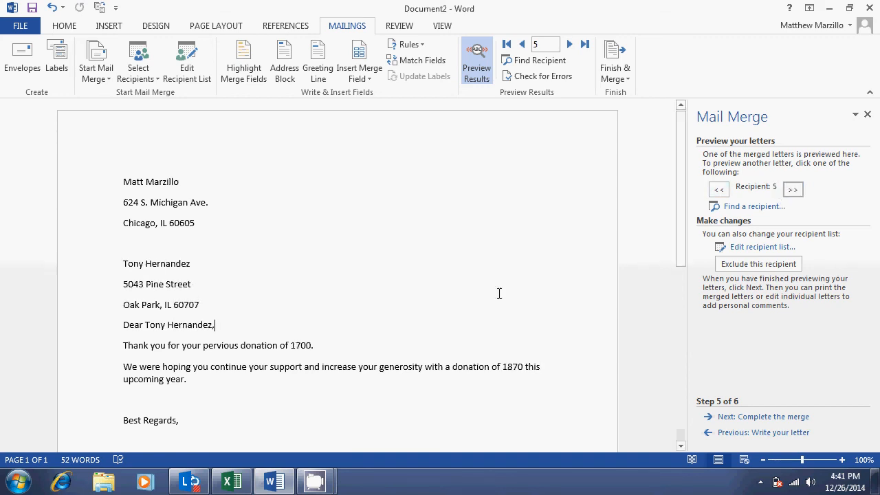
click(290, 346)
click(503, 370)
- Return to the letter-writing stage and add a "$" before the Last_Years_Donation and Hoped_Donation fields
click(747, 434)
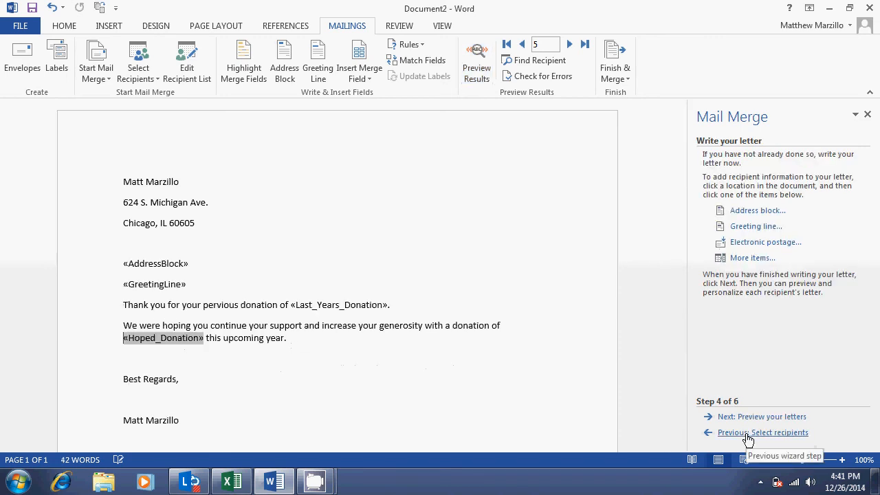
click(290, 305)
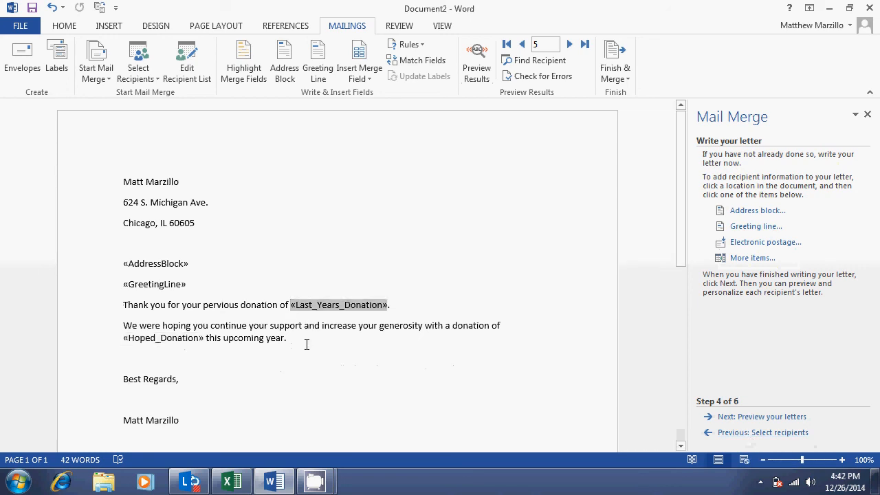
text($)
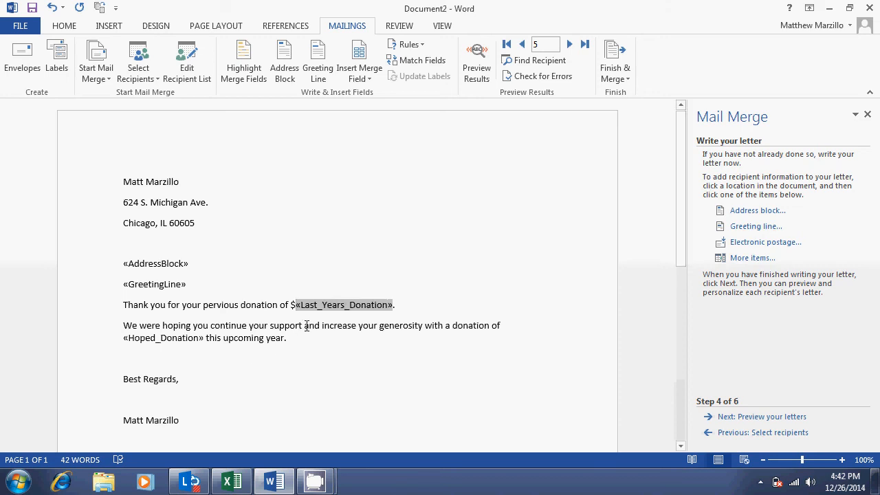
click(130, 339)
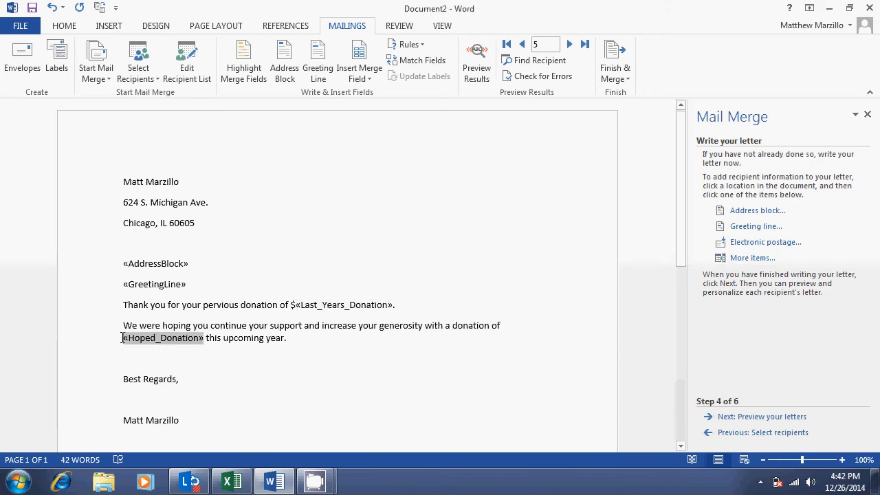
text($)
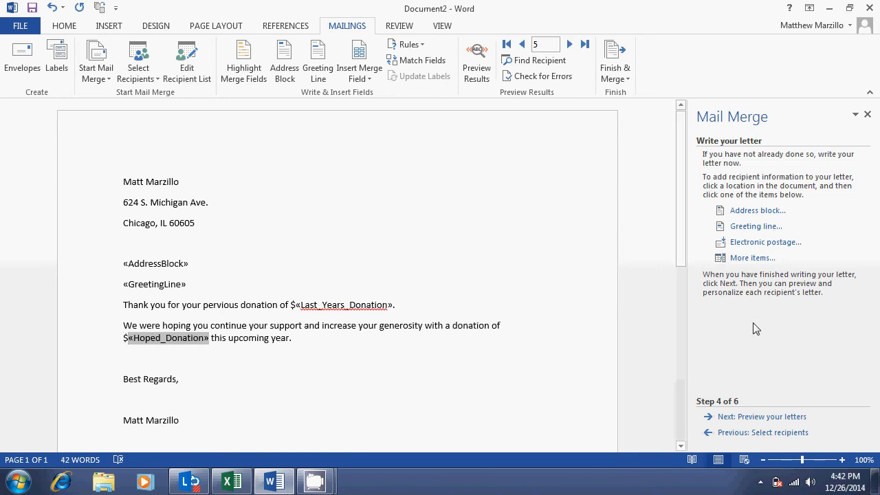
- Advance to the letter preview and check the merged letters from recipient 5 through recipient 10
click(756, 417)
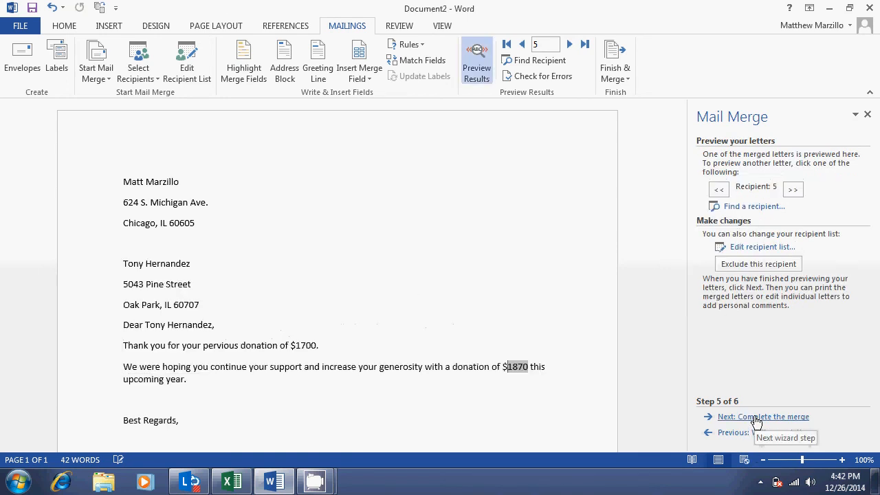
click(453, 284)
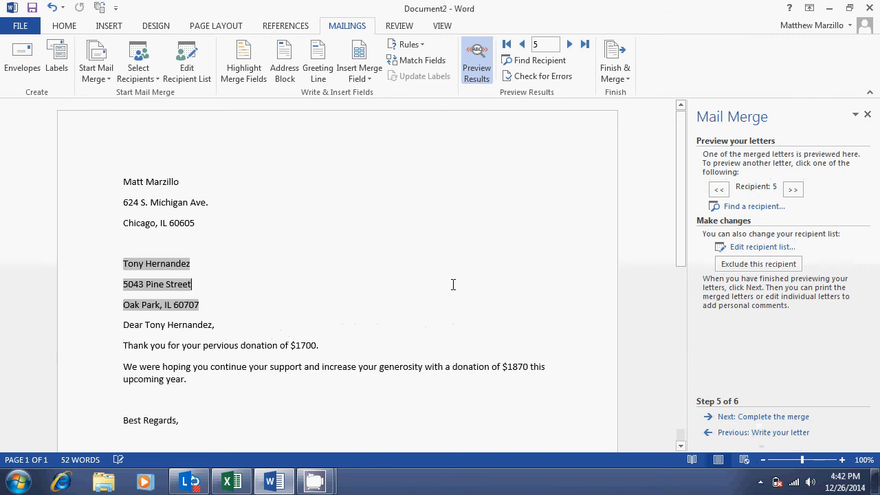
double_click(434, 296)
click(388, 368)
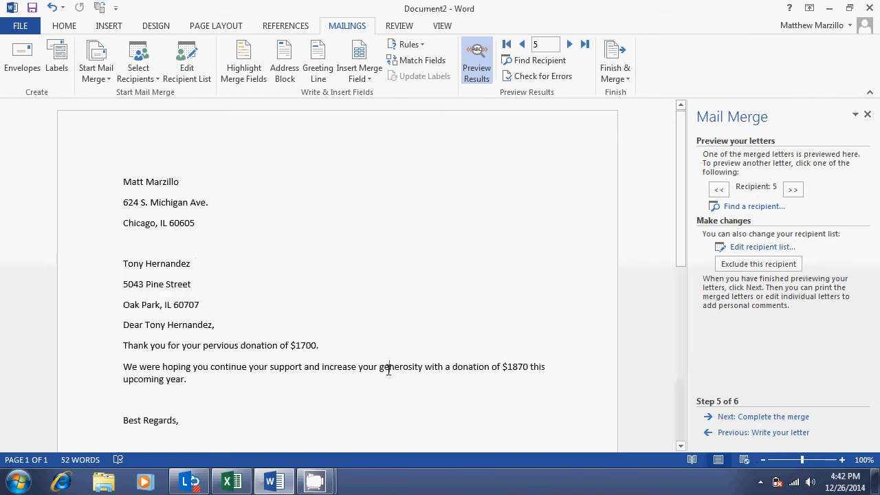
mouse_move(679, 251)
mouse_down()
mouse_move(680, 296)
mouse_move(680, 253)
mouse_up()
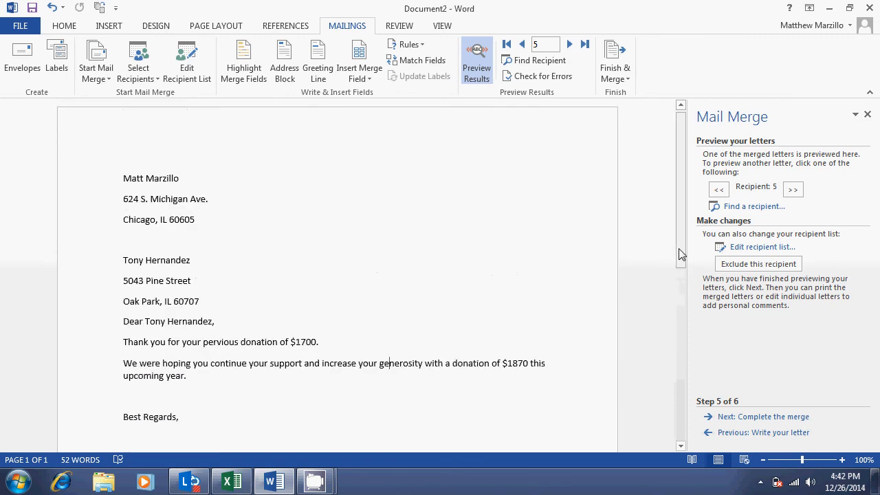
click(792, 192)
click(792, 192)
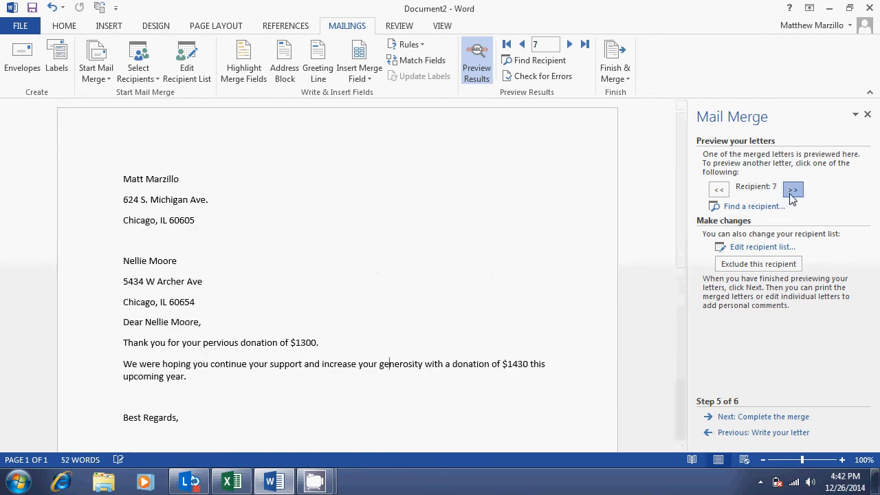
click(792, 192)
click(792, 192)
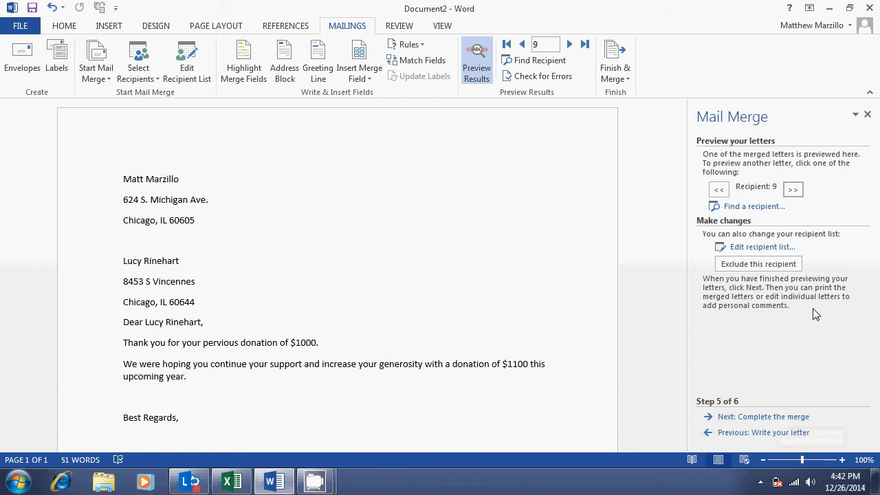
click(792, 191)
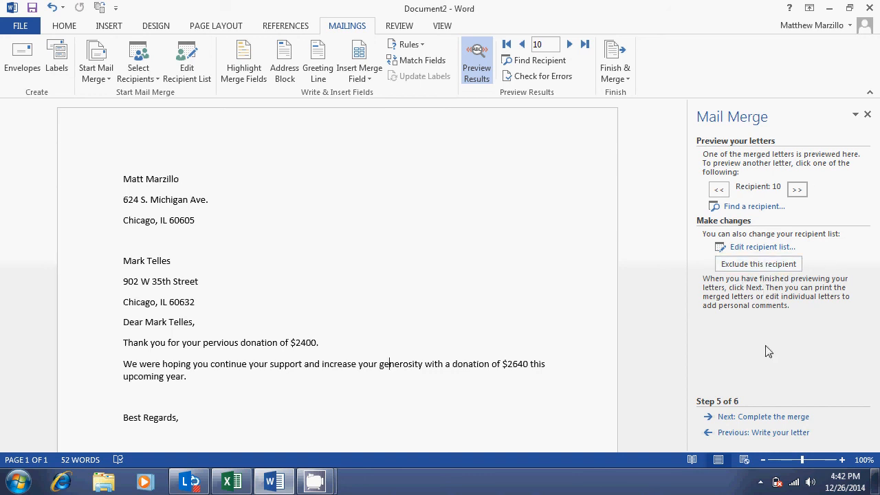
- Complete the merge by generating individual letters for all records in a new document, and look through them
click(773, 416)
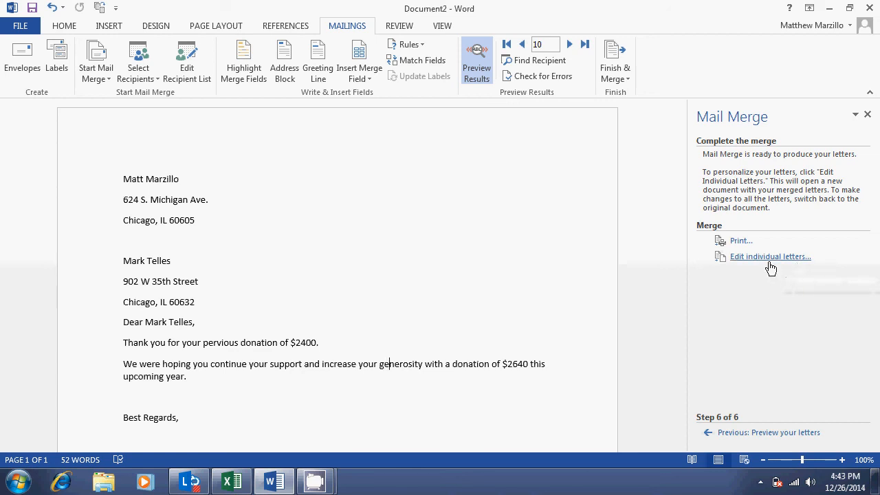
click(769, 258)
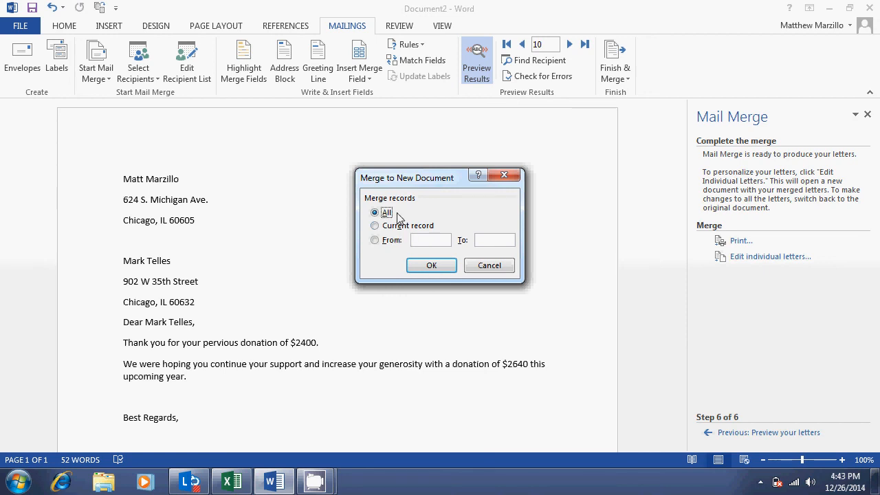
click(431, 265)
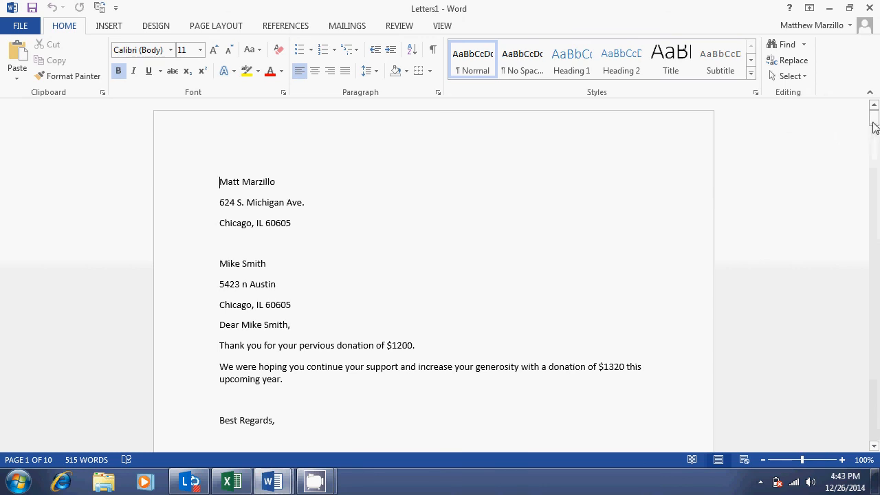
mouse_move(874, 128)
mouse_down()
mouse_move(879, 367)
mouse_move(877, 119)
mouse_up()
- Switch to the Mail Merge List workbook in Excel and review its column headings from Last Name to Last Years Donation
click(231, 481)
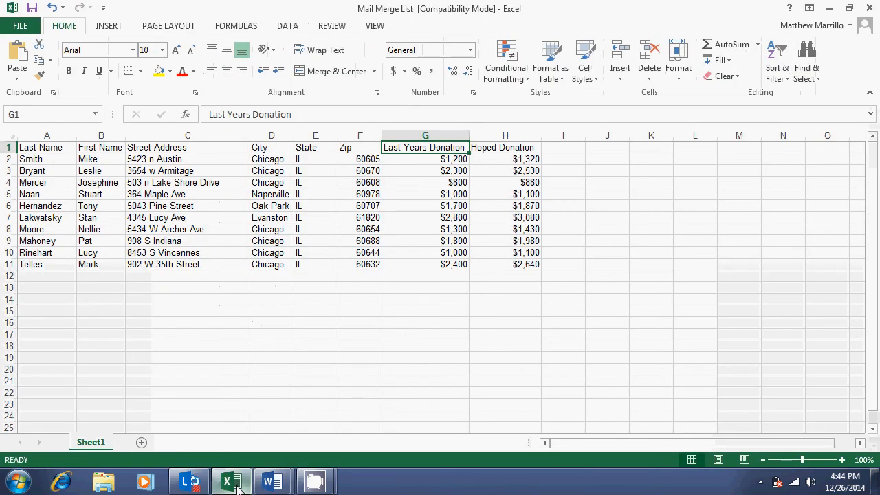
click(389, 203)
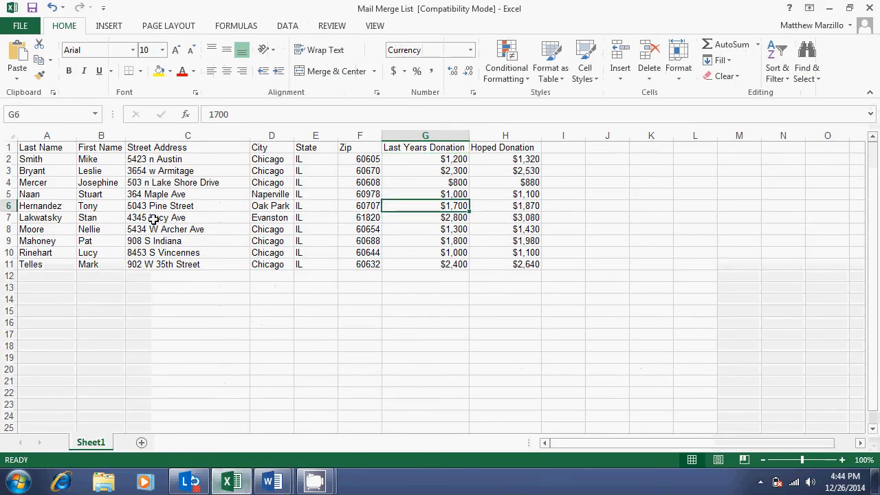
click(30, 148)
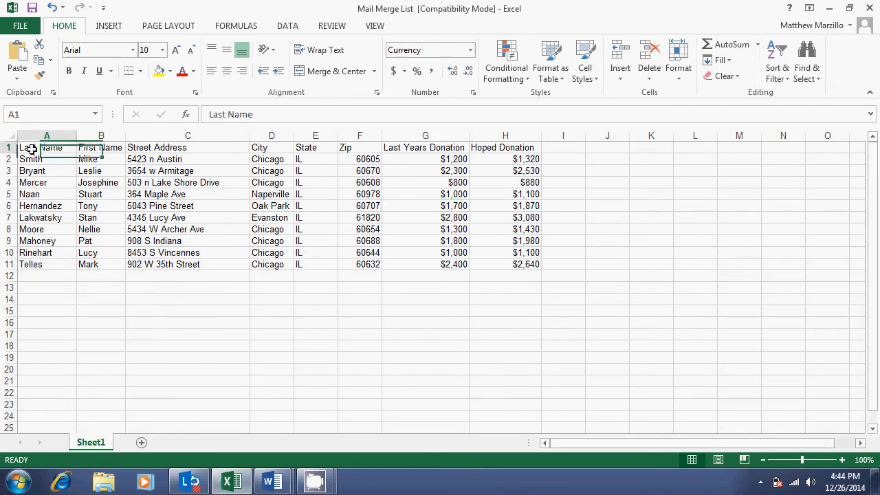
click(110, 150)
click(177, 150)
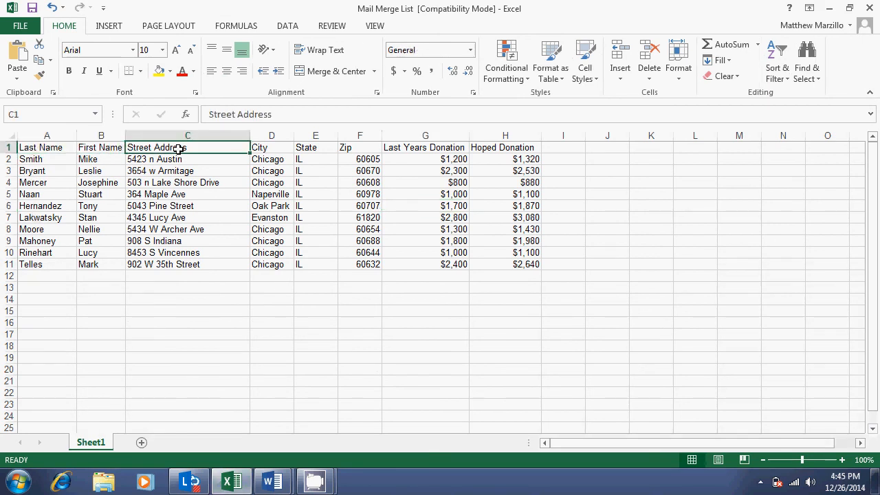
click(258, 148)
click(312, 147)
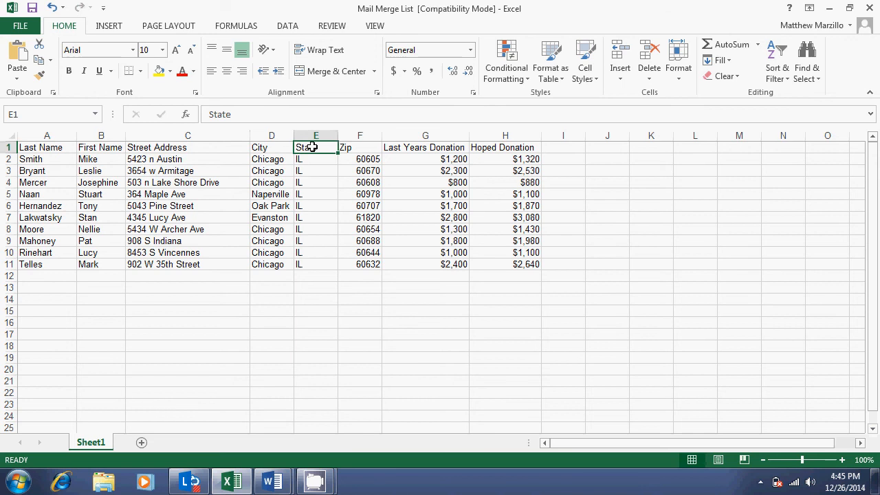
click(351, 147)
click(406, 148)
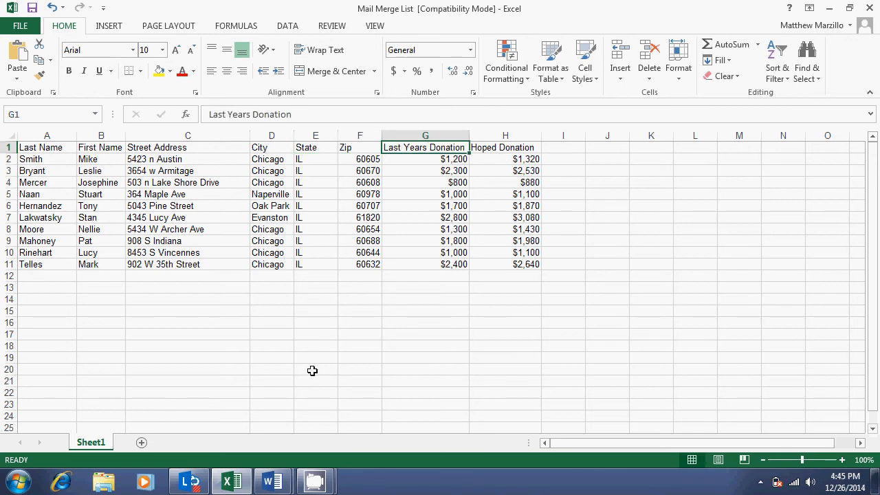
mouse_move(314, 481)
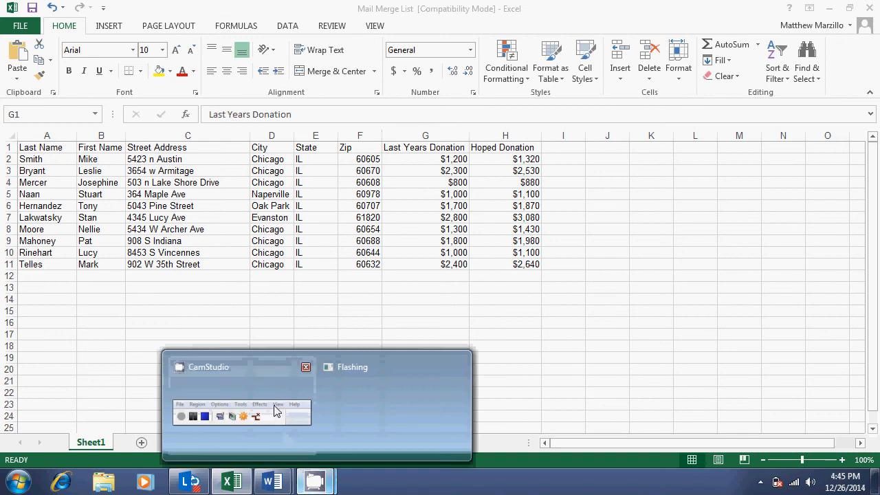